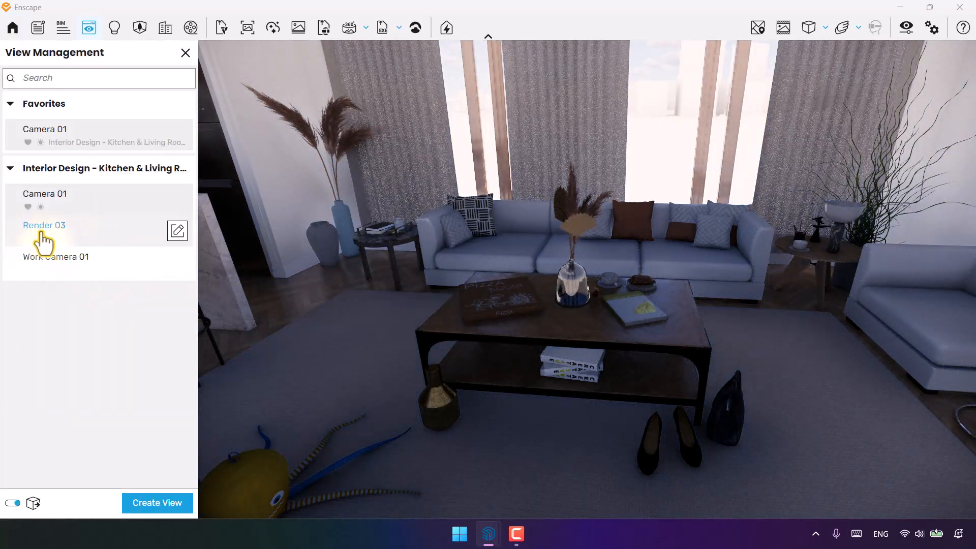
# Switch to the Render 03 camera view, close the view list, and turn on the safe frame
pyautogui.click(40, 233)
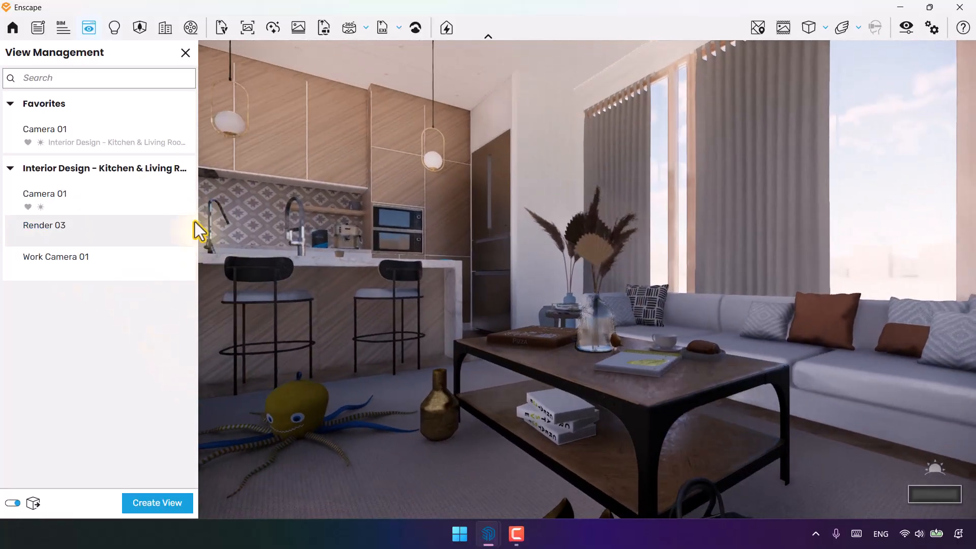
pyautogui.click(517, 530)
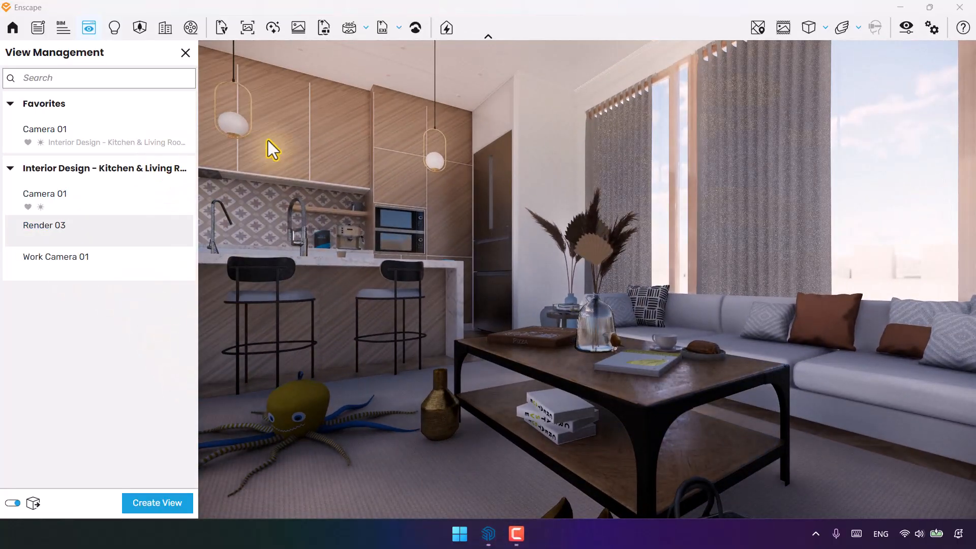
pyautogui.click(186, 56)
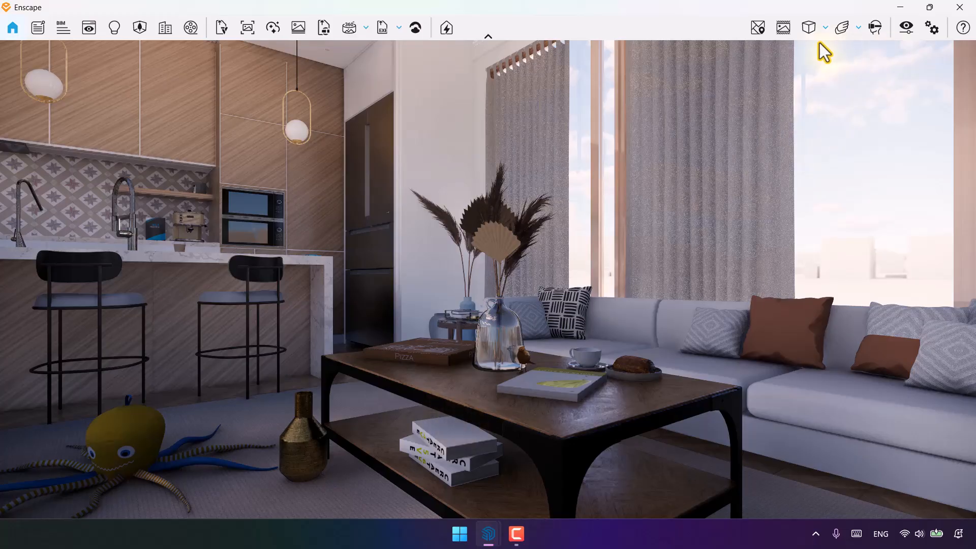
pyautogui.click(782, 34)
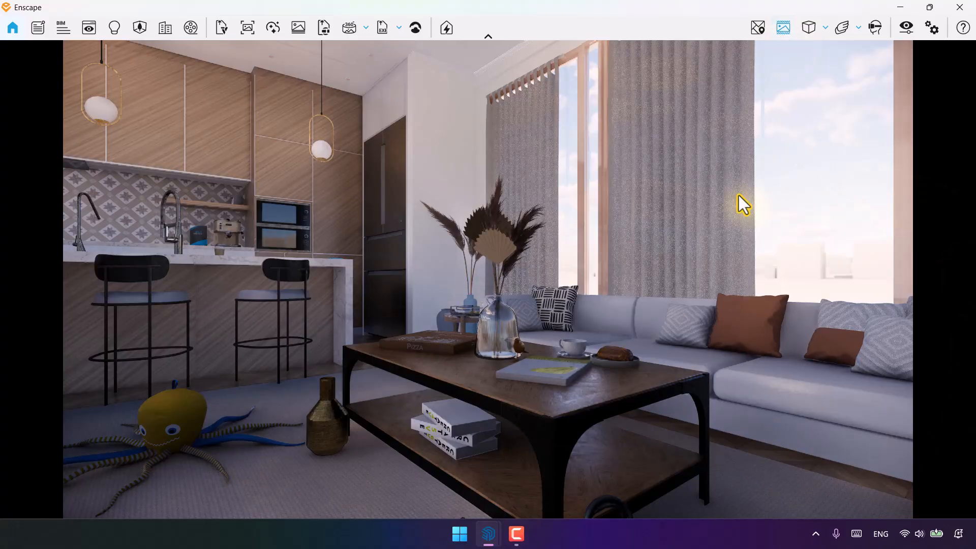
# Open the visual settings and tile the Enscape render window side by side with the SketchUp model window
pyautogui.click(905, 27)
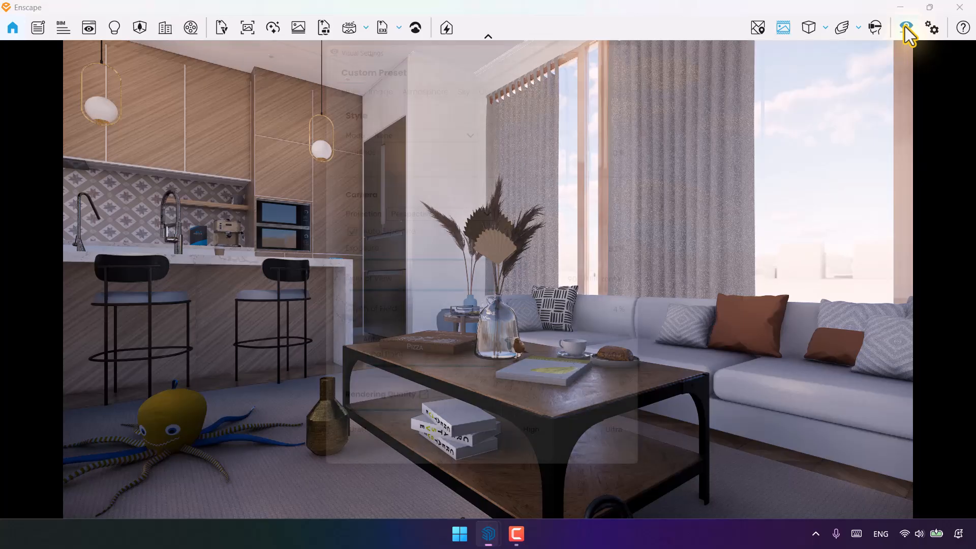
pyautogui.moveTo(457, 23); pyautogui.dragTo(289, 20)
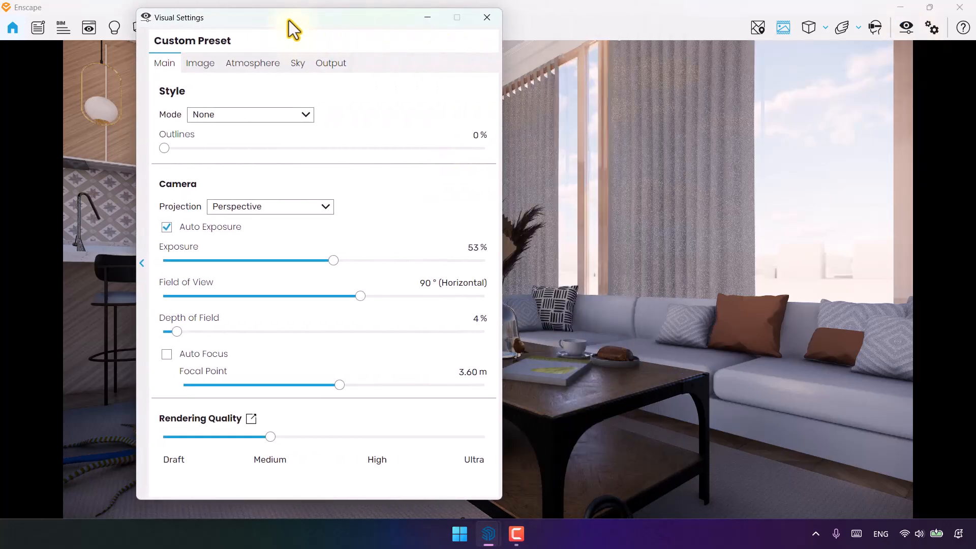
pyautogui.moveTo(582, 11)
pyautogui.mouseDown()
pyautogui.moveTo(768, 109)
pyautogui.moveTo(811, 31)
pyautogui.moveTo(974, 86)
pyautogui.mouseUp()
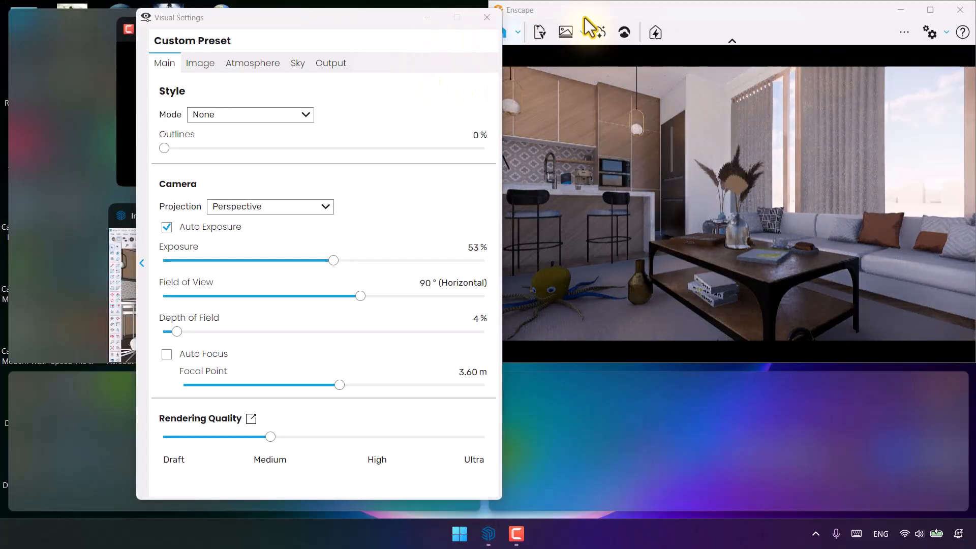
pyautogui.moveTo(581, 17); pyautogui.dragTo(970, 122)
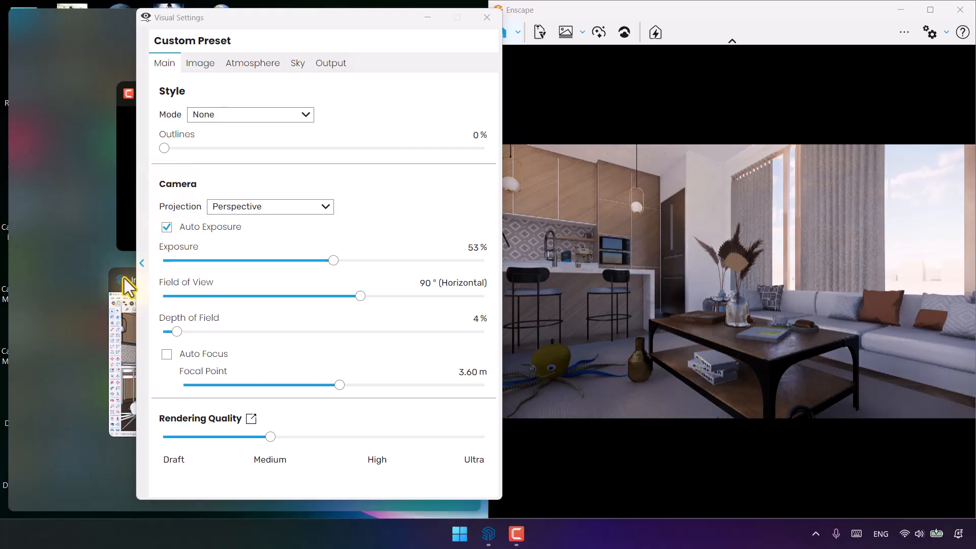
pyautogui.click(129, 277)
pyautogui.click(493, 38)
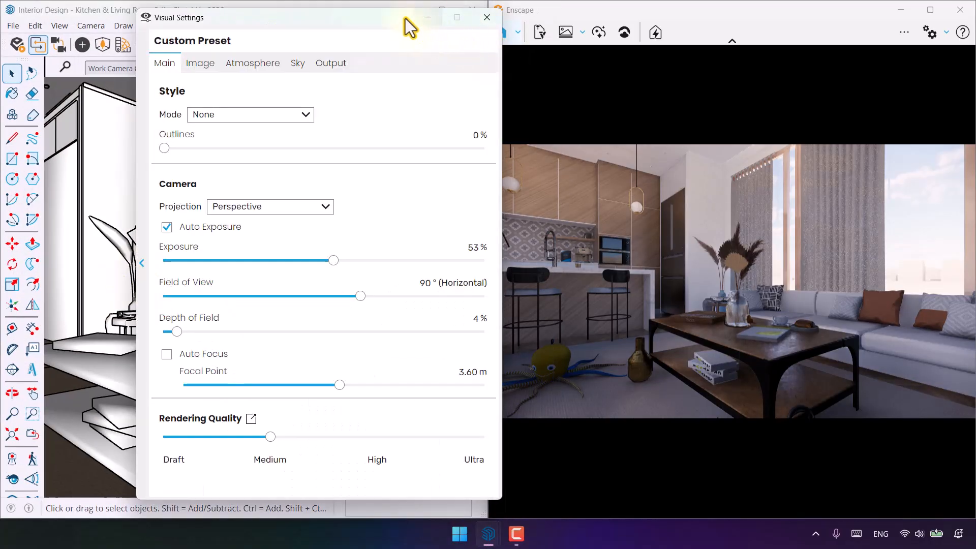
pyautogui.moveTo(405, 18); pyautogui.dragTo(288, 19)
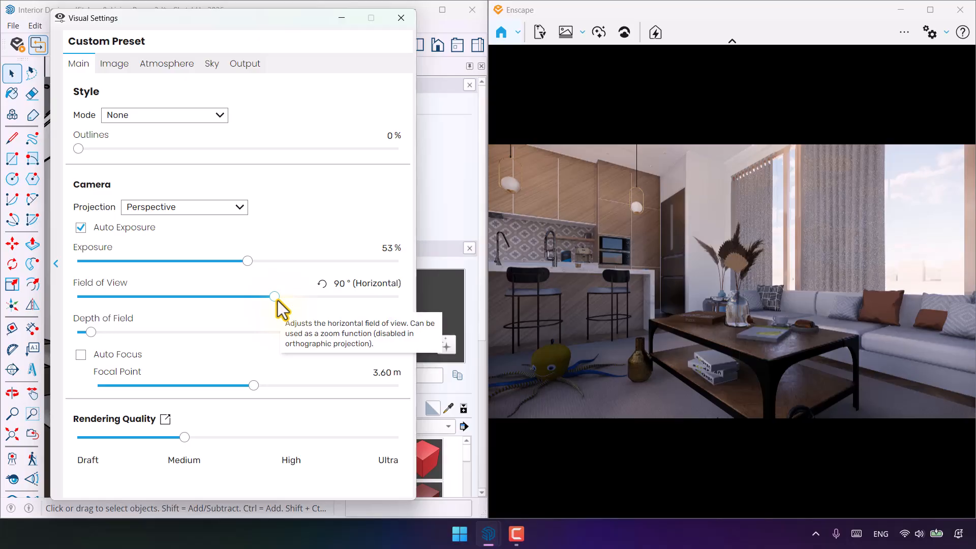
# Narrow the camera's horizontal field of view to 49°
pyautogui.moveTo(276, 298); pyautogui.dragTo(174, 299)
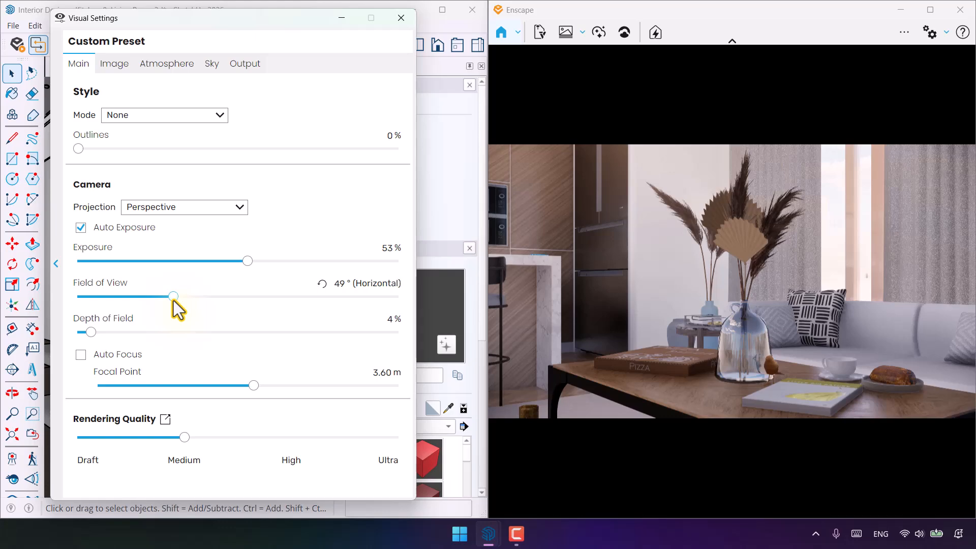
pyautogui.click(372, 283)
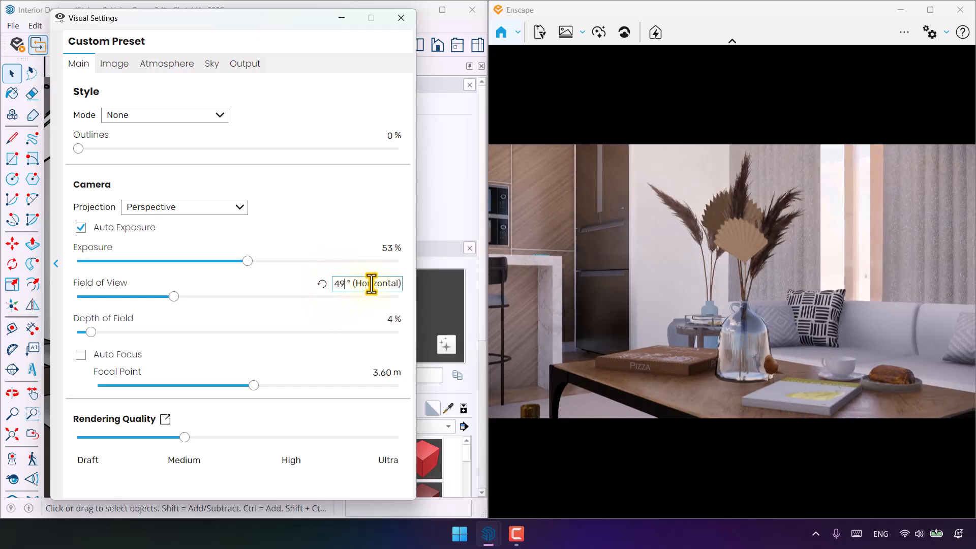
# Change the time of day so warm low sunlight falls across the coffee table and dried plants
pyautogui.click(773, 288)
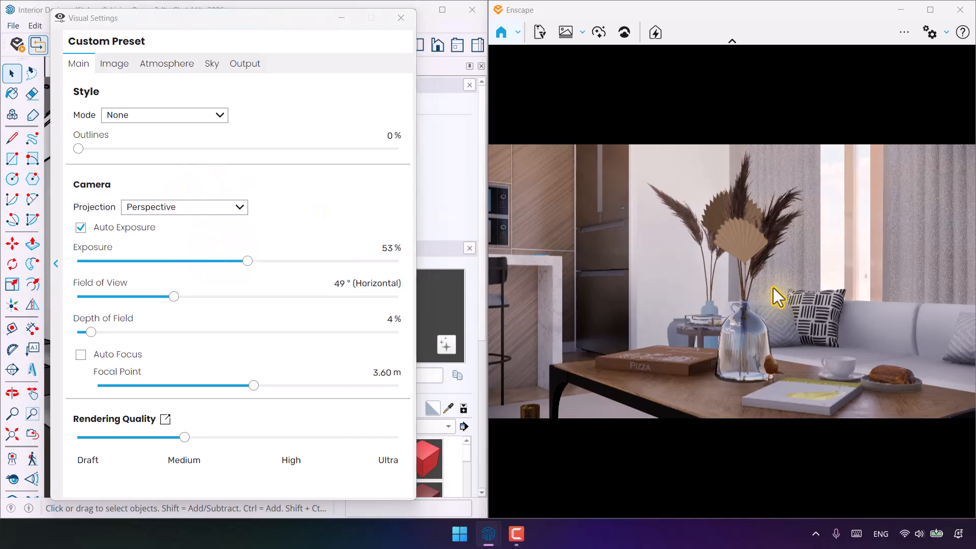
pyautogui.moveTo(774, 288)
pyautogui.keyDown('shift'); pyautogui.mouseDown(button='right')
pyautogui.moveTo(712, 288)
pyautogui.moveTo(772, 288)
pyautogui.mouseUp(button='right'); pyautogui.keyUp('shift')
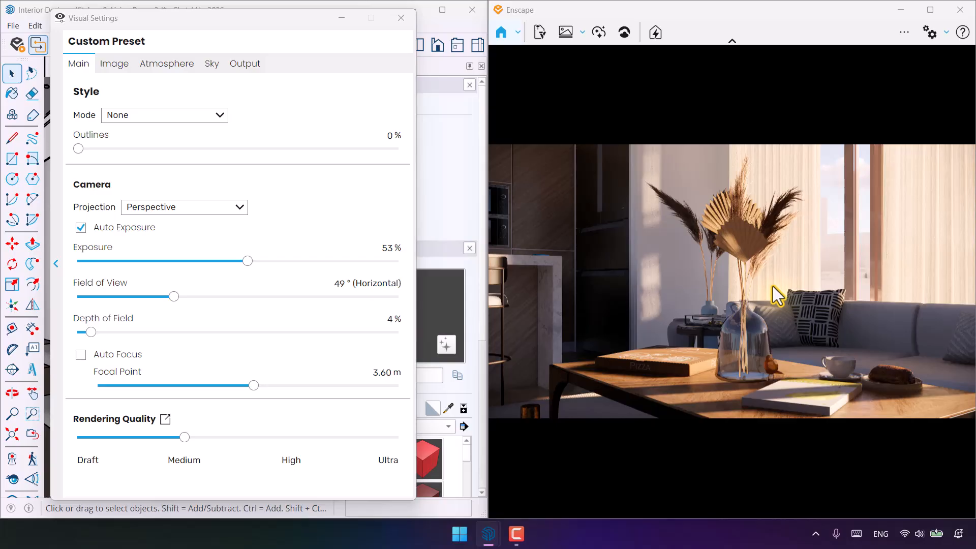
pyautogui.moveTo(773, 286)
pyautogui.keyDown('shift'); pyautogui.mouseDown(button='right')
pyautogui.moveTo(824, 286)
pyautogui.moveTo(778, 286)
pyautogui.moveTo(808, 286)
pyautogui.moveTo(792, 285)
pyautogui.mouseUp(button='right'); pyautogui.keyUp('shift')
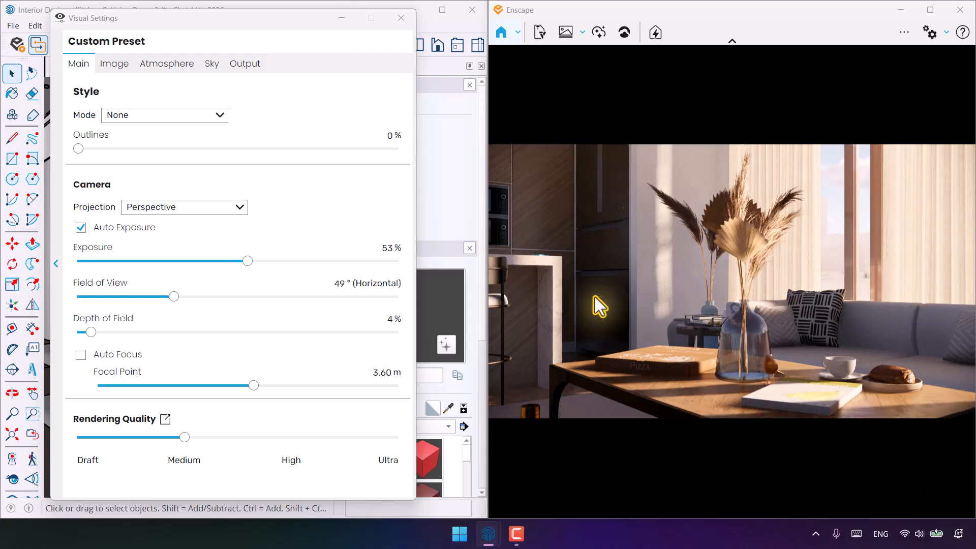
# Set the camera exposure to 57% and raise the rendering quality to Ultra
pyautogui.moveTo(247, 261); pyautogui.dragTo(266, 262)
pyautogui.click(393, 249)
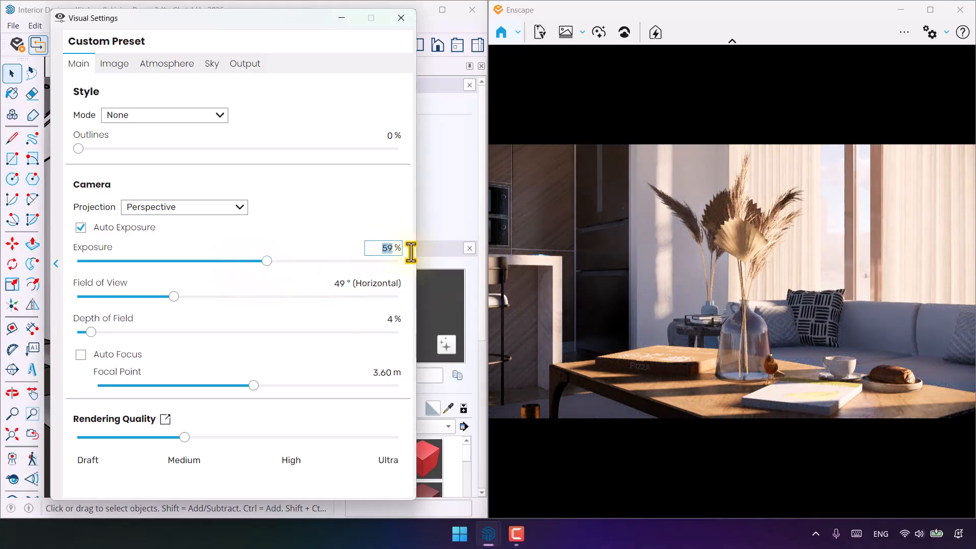
pyautogui.write('57')
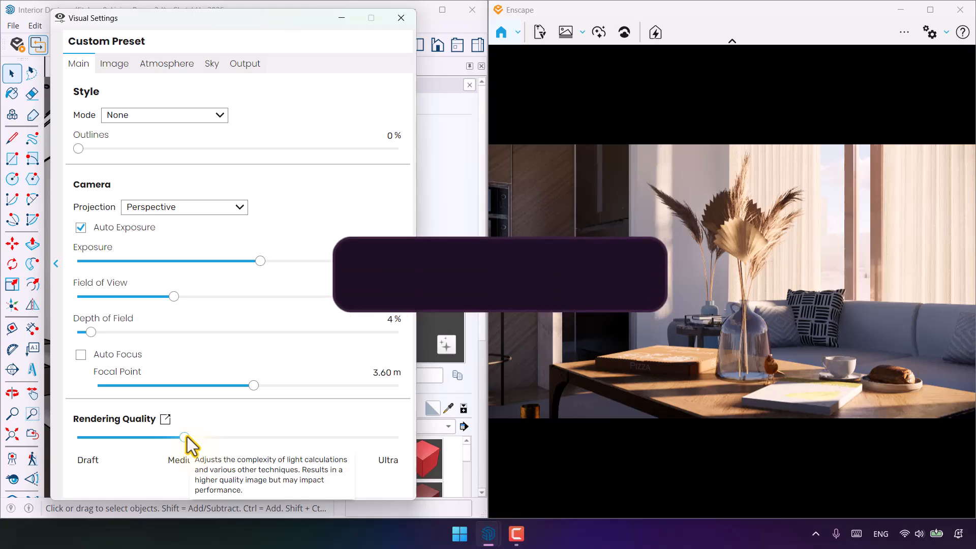
pyautogui.moveTo(185, 438); pyautogui.dragTo(397, 436)
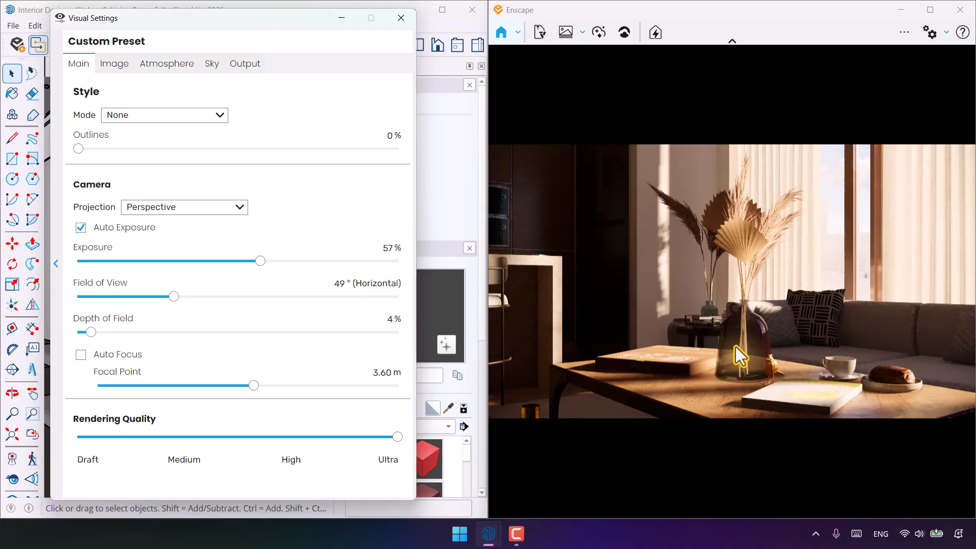
pyautogui.click(389, 248)
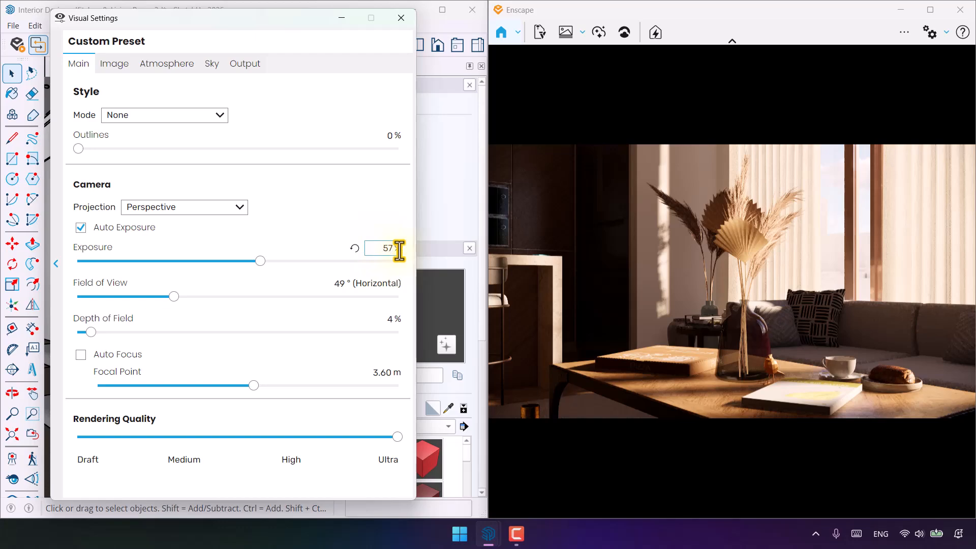
# Set the camera's focal point to 1.50 m to focus on the vase on the coffee table
pyautogui.click(253, 385)
pyautogui.moveTo(253, 385); pyautogui.dragTo(217, 382)
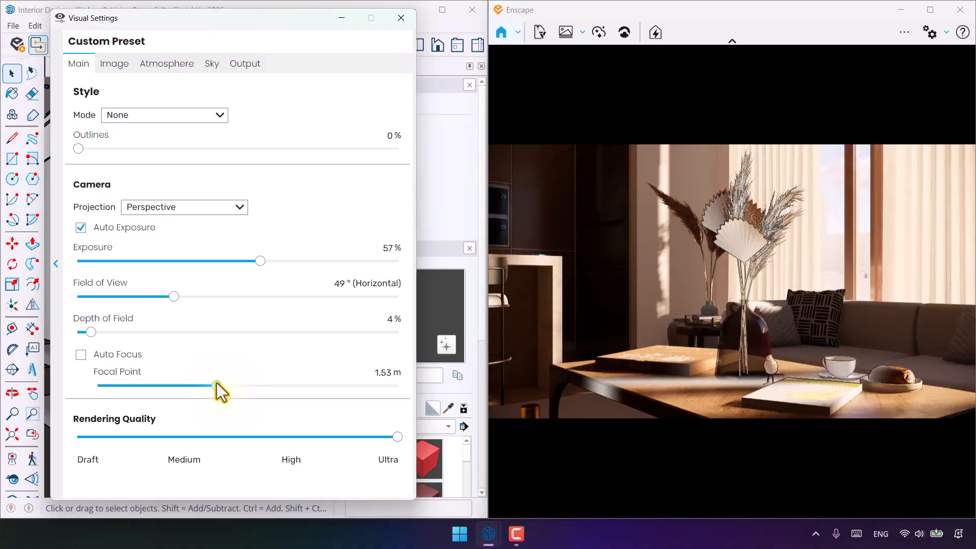
pyautogui.click(375, 369)
pyautogui.moveTo(374, 370); pyautogui.dragTo(446, 371)
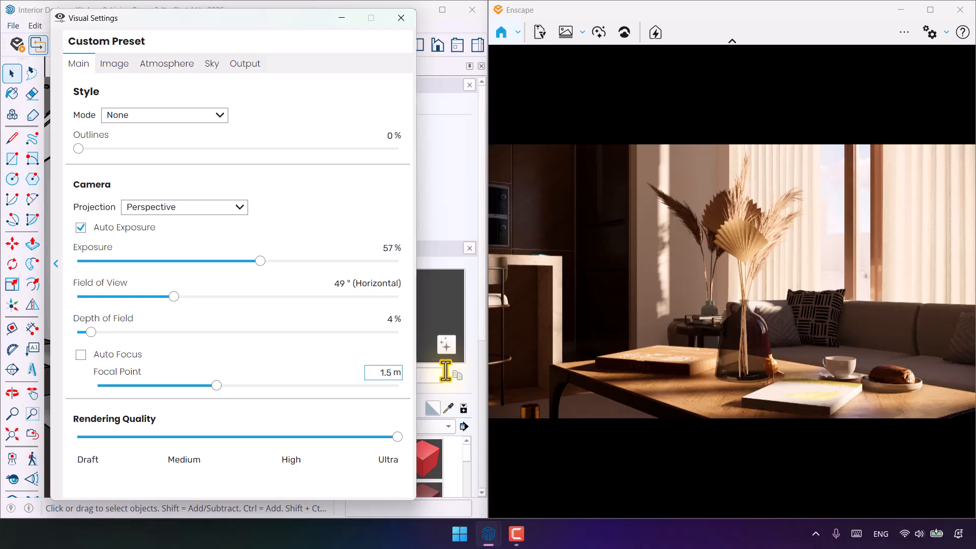
pyautogui.press('Return')
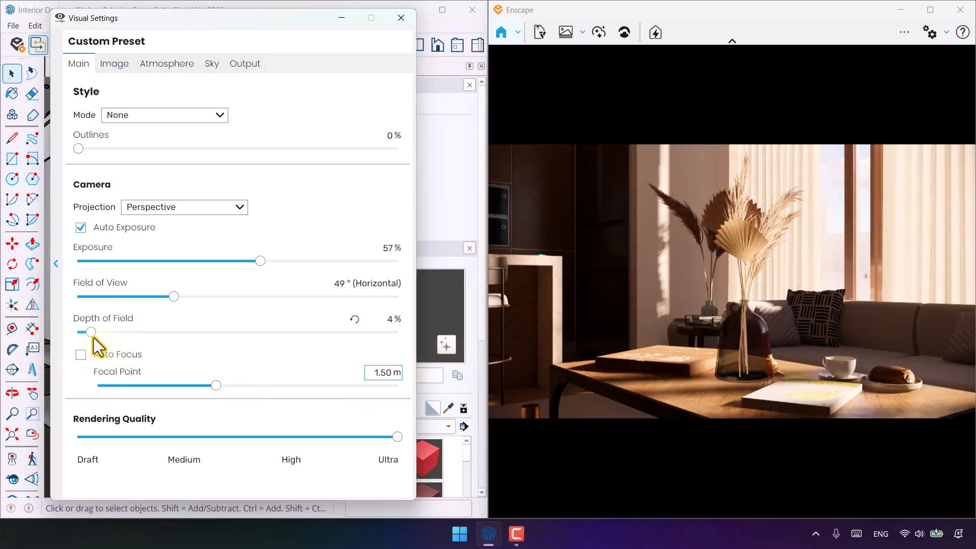
# Set the depth of field to 7% to soften the background behind the vase
pyautogui.moveTo(94, 336); pyautogui.dragTo(113, 337)
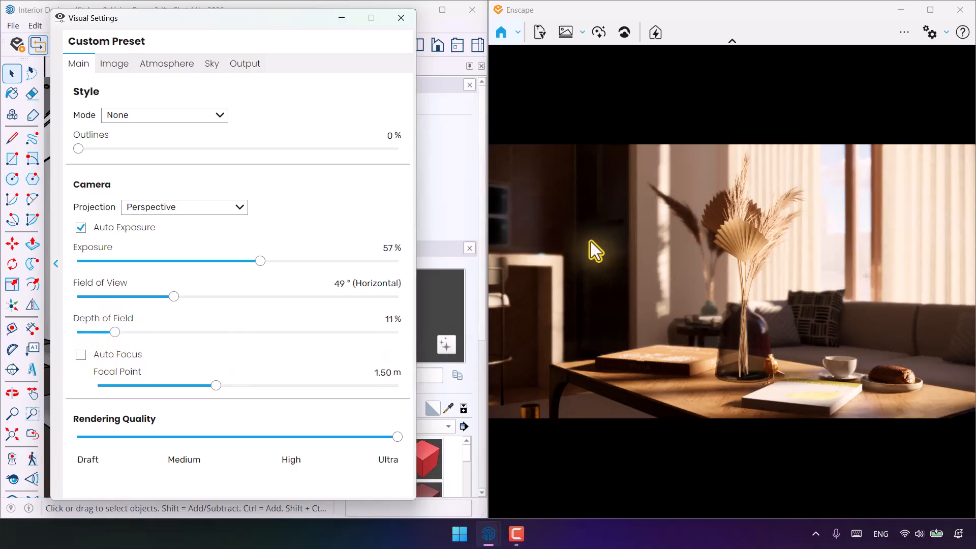
pyautogui.click(391, 319)
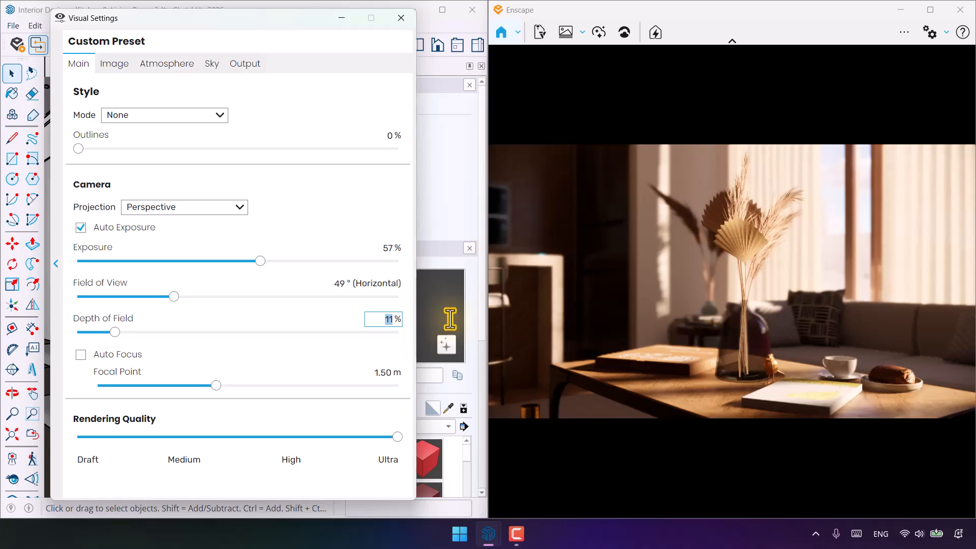
pyautogui.write('7')
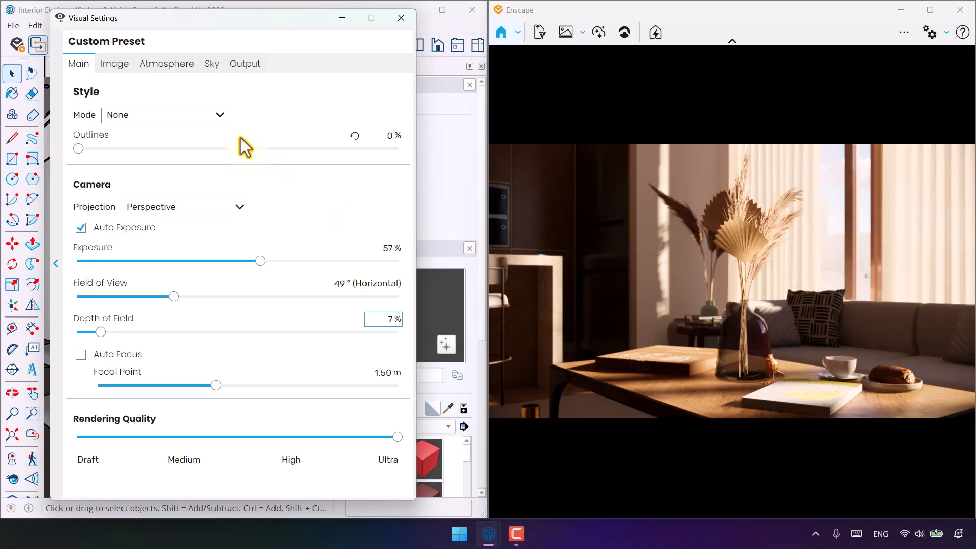
# Reset the image color temperature to 6,600 K and the saturation to 100%
pyautogui.click(115, 64)
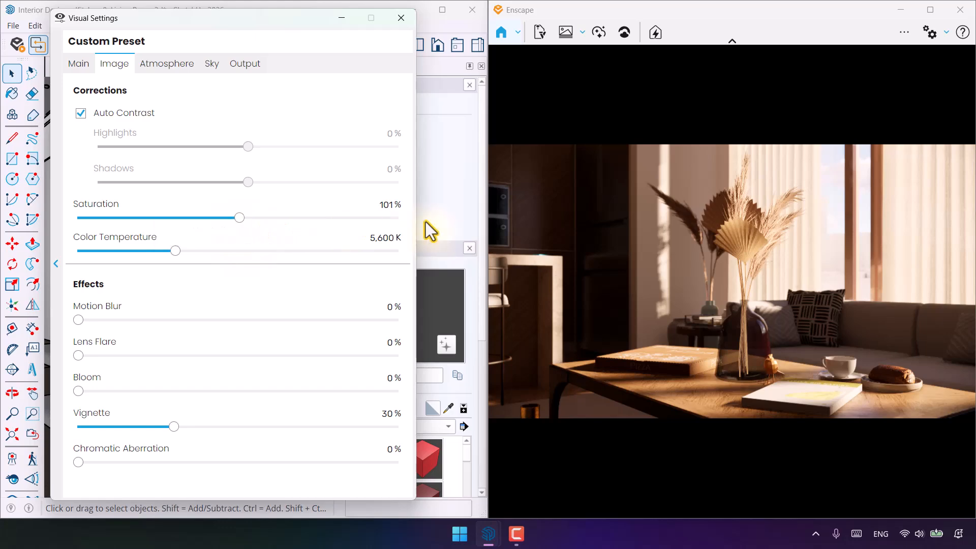
pyautogui.click(355, 236)
pyautogui.click(358, 204)
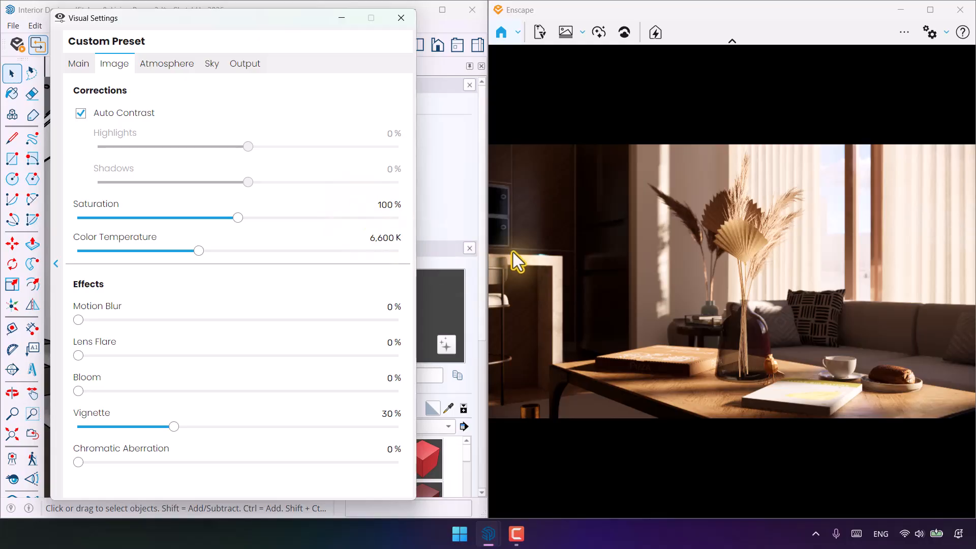
# Try lower image saturation values, then set the saturation to 99%
pyautogui.moveTo(237, 218); pyautogui.dragTo(219, 218)
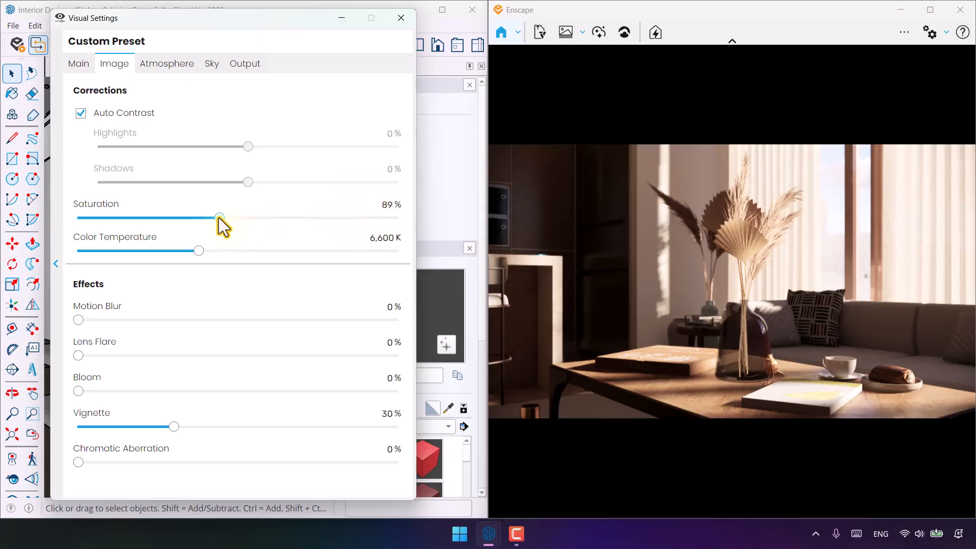
pyautogui.moveTo(220, 218)
pyautogui.mouseDown()
pyautogui.moveTo(53, 225)
pyautogui.moveTo(212, 219)
pyautogui.mouseUp()
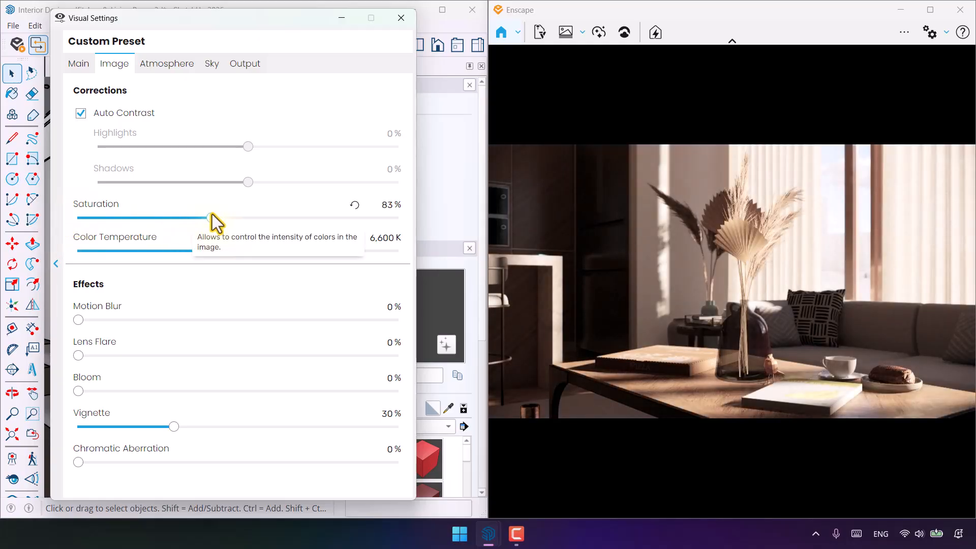
pyautogui.click(398, 206)
pyautogui.write('99')
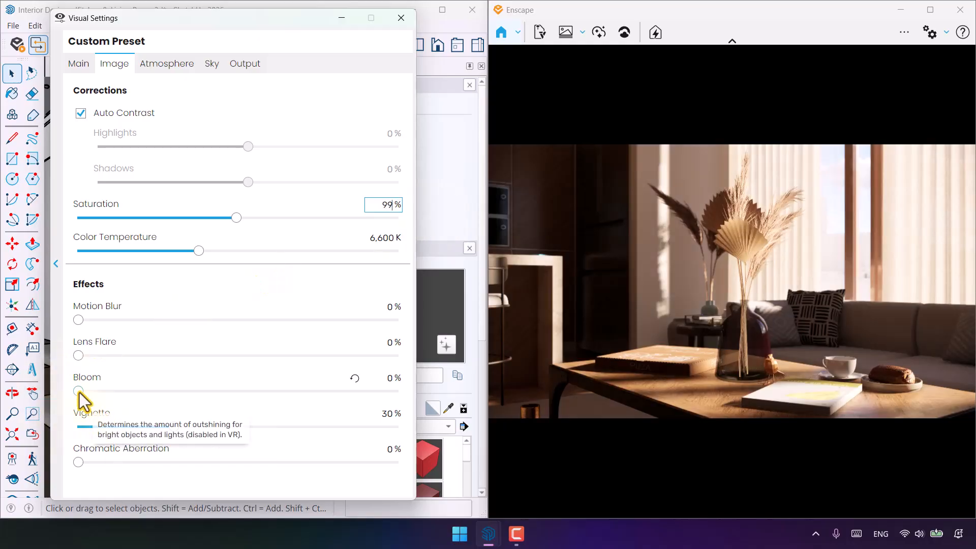
# Set the bloom effect to 12% and the lens flare effect to 44%
pyautogui.moveTo(79, 391); pyautogui.dragTo(142, 392)
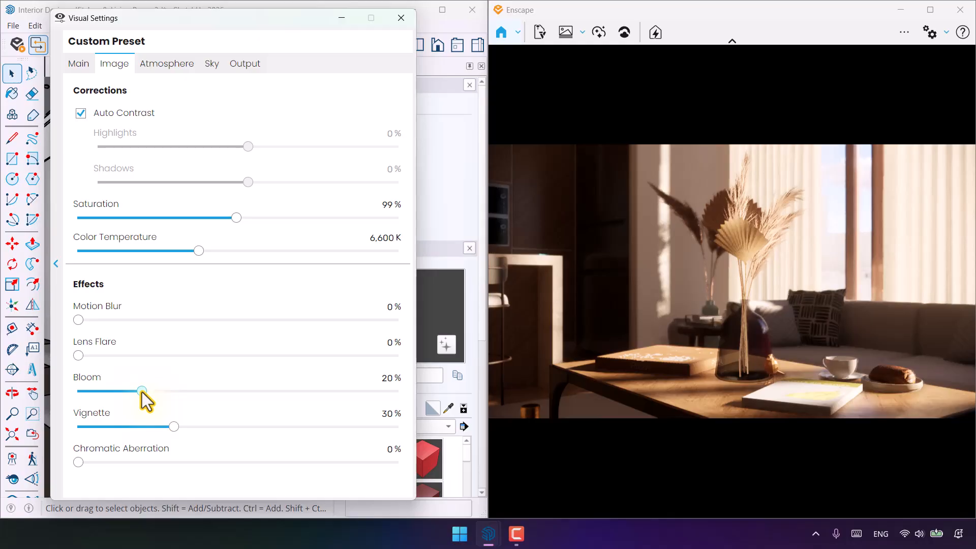
pyautogui.click(388, 378)
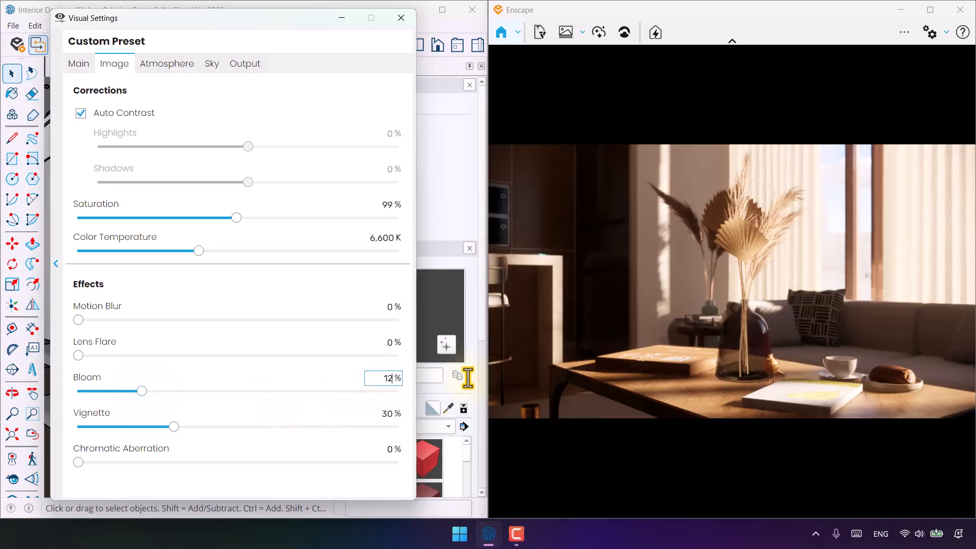
pyautogui.write('12')
pyautogui.click(391, 343)
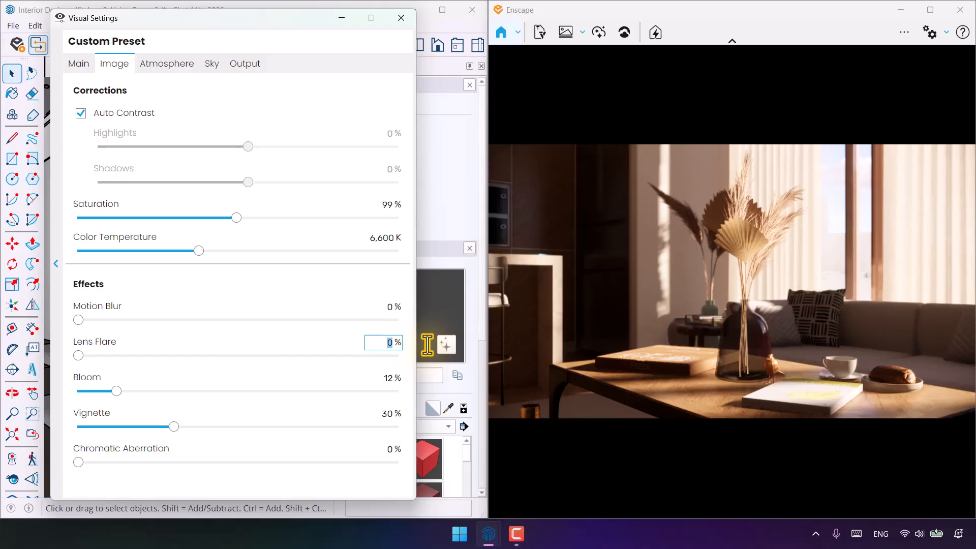
pyautogui.write('44')
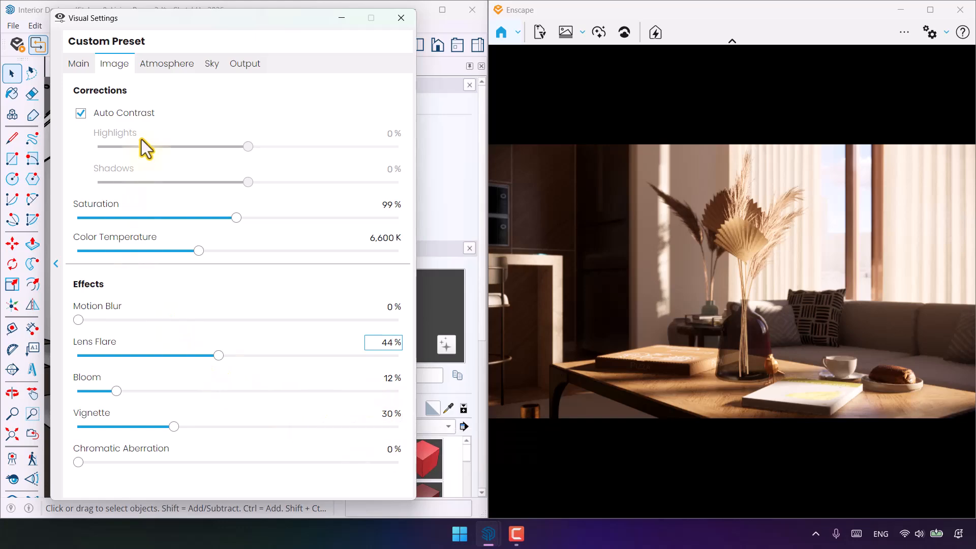
# Try different shadow sharpness levels in the atmosphere illumination settings, then set the shadow sharpness to 14%
pyautogui.click(170, 70)
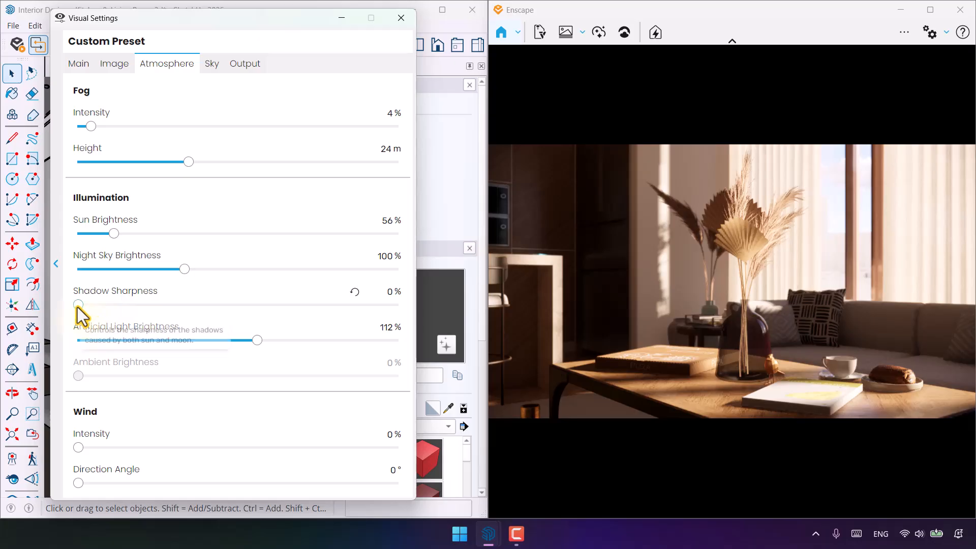
pyautogui.moveTo(78, 305); pyautogui.dragTo(215, 305)
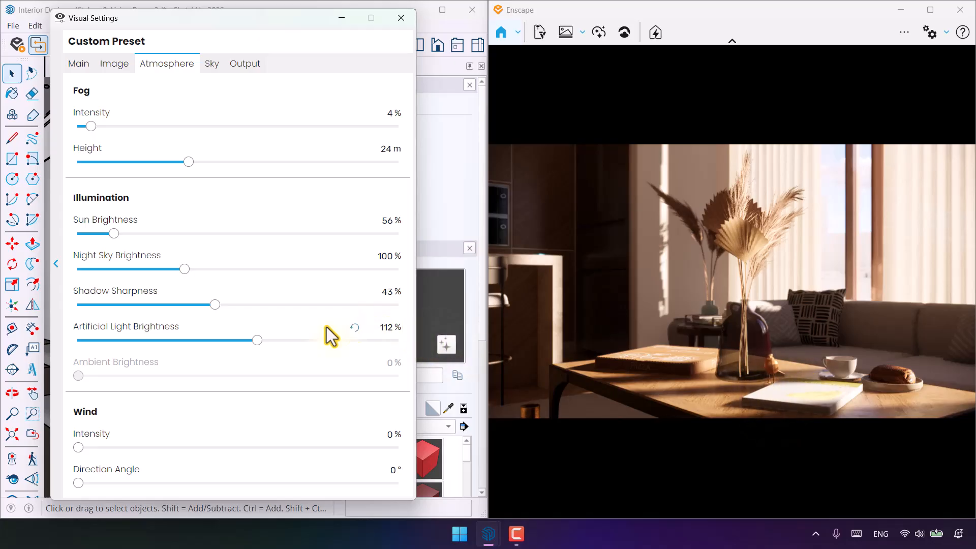
pyautogui.moveTo(214, 309); pyautogui.dragTo(144, 316)
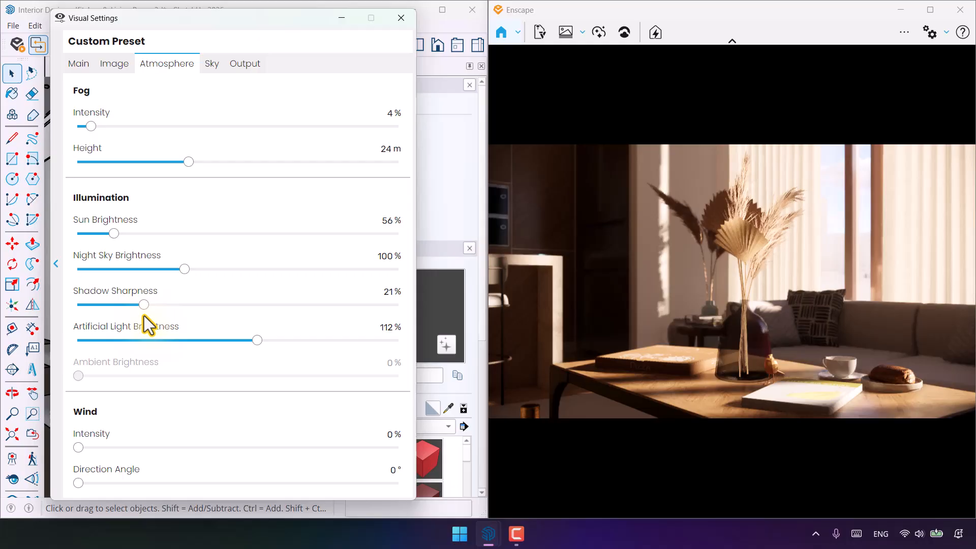
pyautogui.click(376, 291)
pyautogui.write('1')
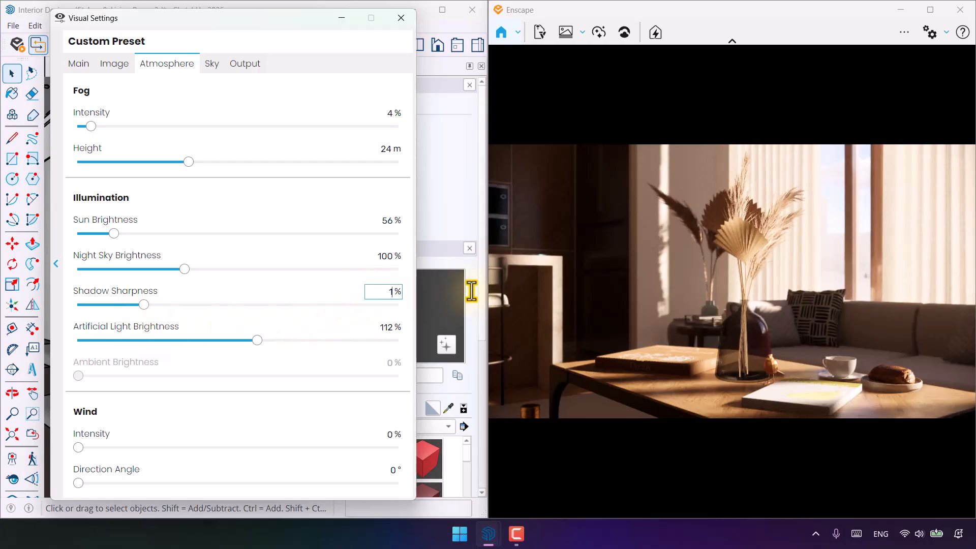
pyautogui.write('4')
# Switch the sky's horizon source to Skybox and compare the lighting with Brightest Point as Sun Direction off, leaving the option enabled
pyautogui.click(210, 63)
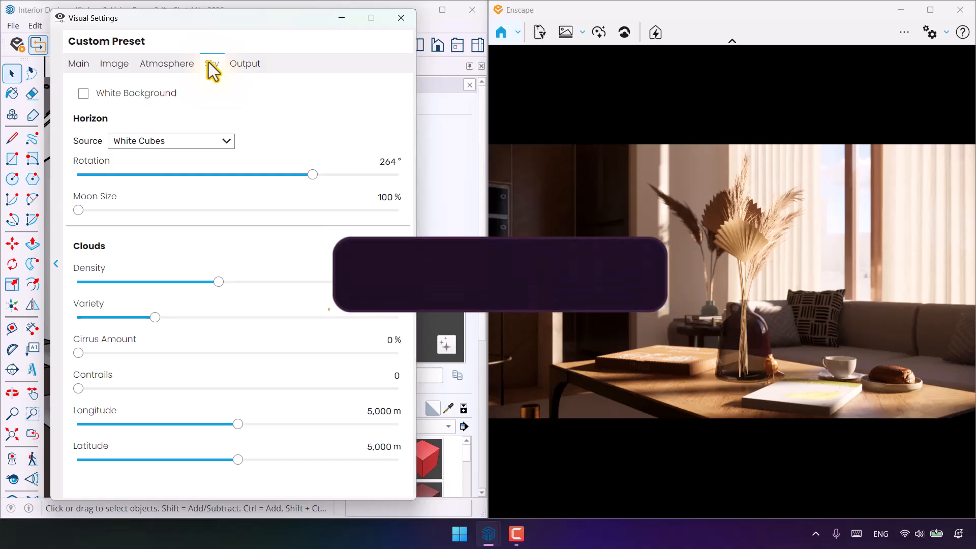
pyautogui.click(186, 145)
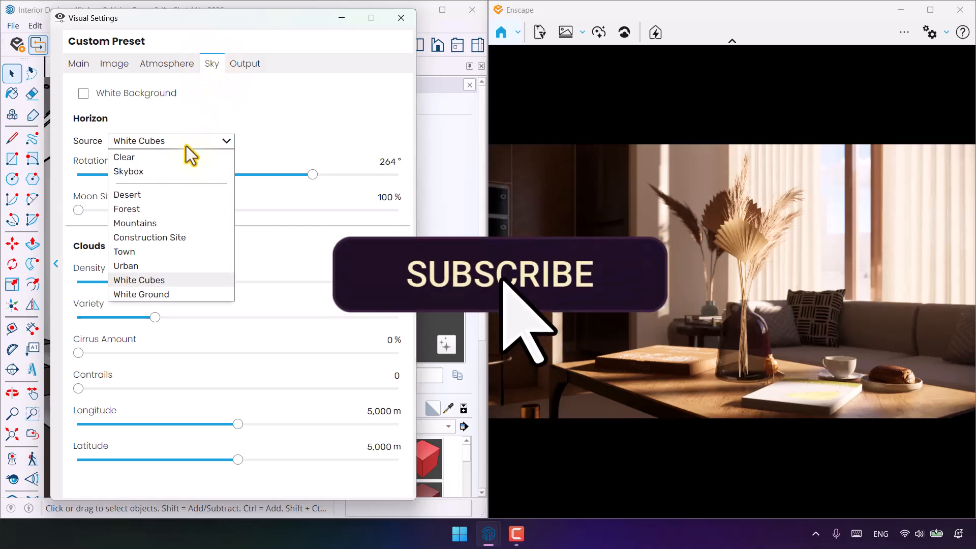
pyautogui.click(170, 169)
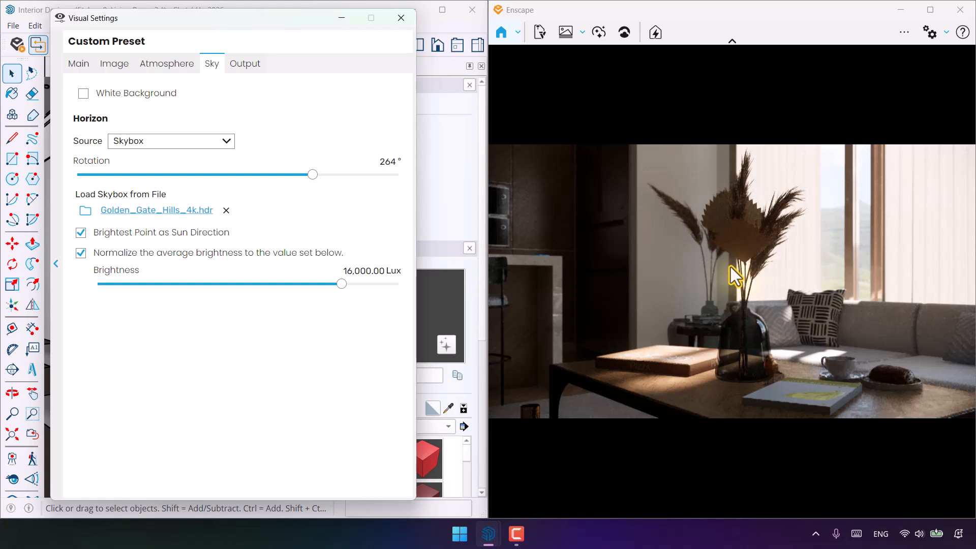
pyautogui.click(81, 232)
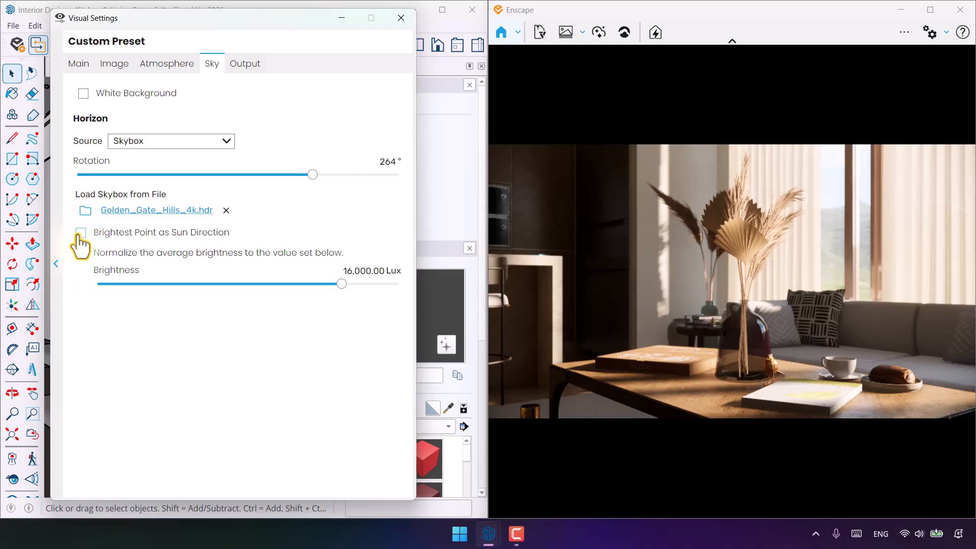
pyautogui.click(81, 233)
# Rotate the skybox to redirect the sunlight, setting its rotation to 302°
pyautogui.moveTo(312, 174); pyautogui.dragTo(346, 174)
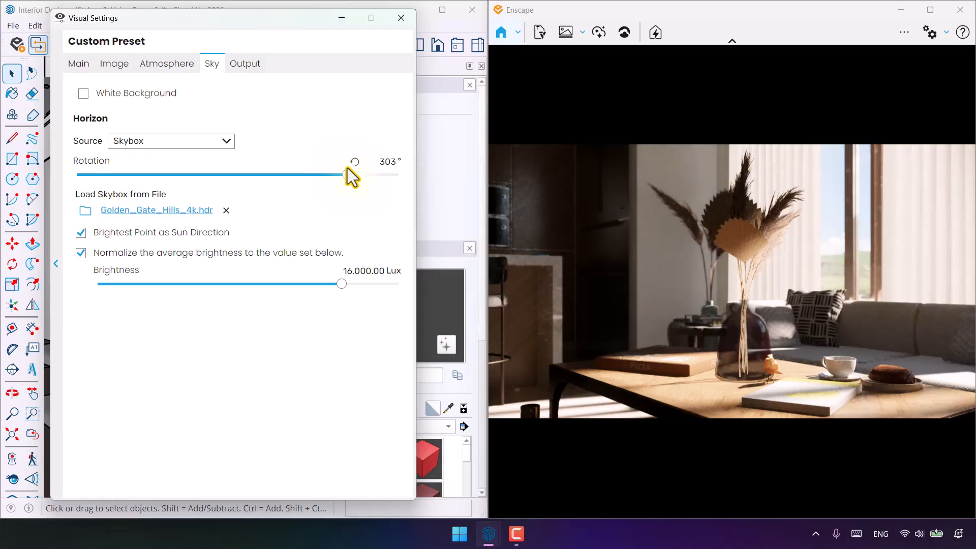
pyautogui.click(721, 320)
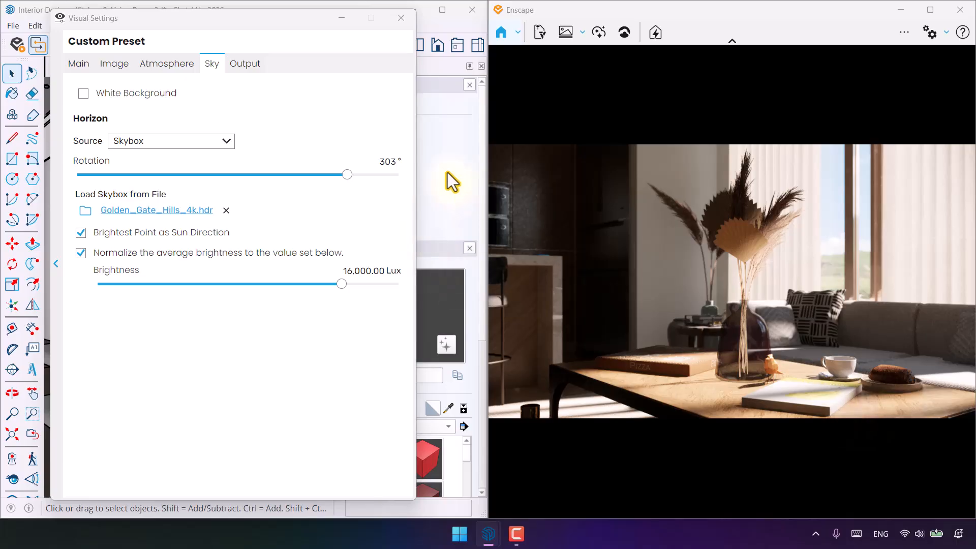
pyautogui.click(386, 161)
pyautogui.write('302')
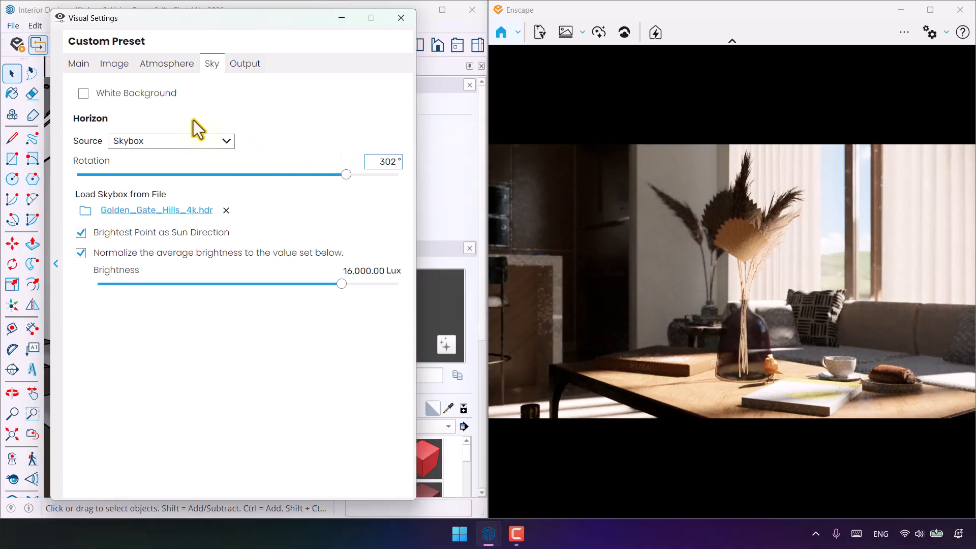
# Check the output settings, then set the camera exposure to 60%
pyautogui.click(236, 62)
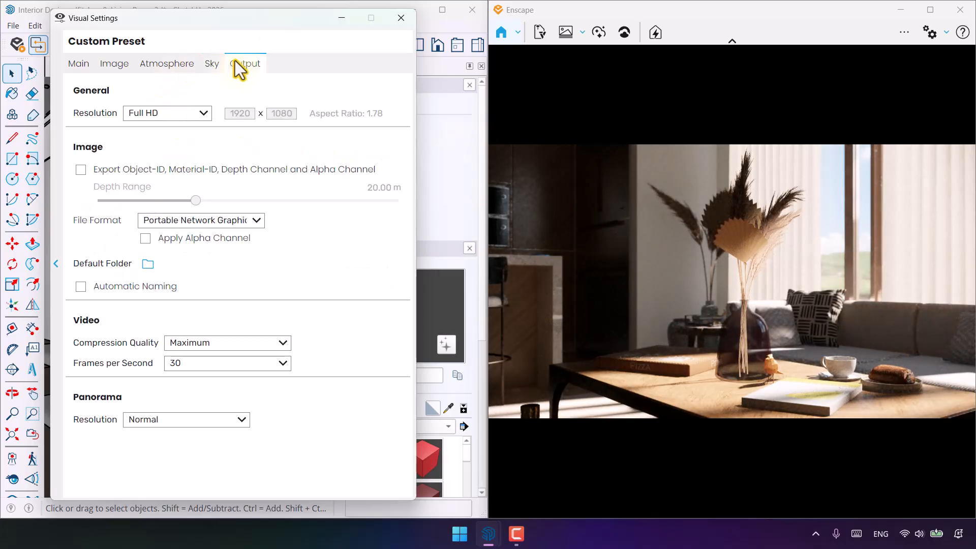
pyautogui.click(79, 63)
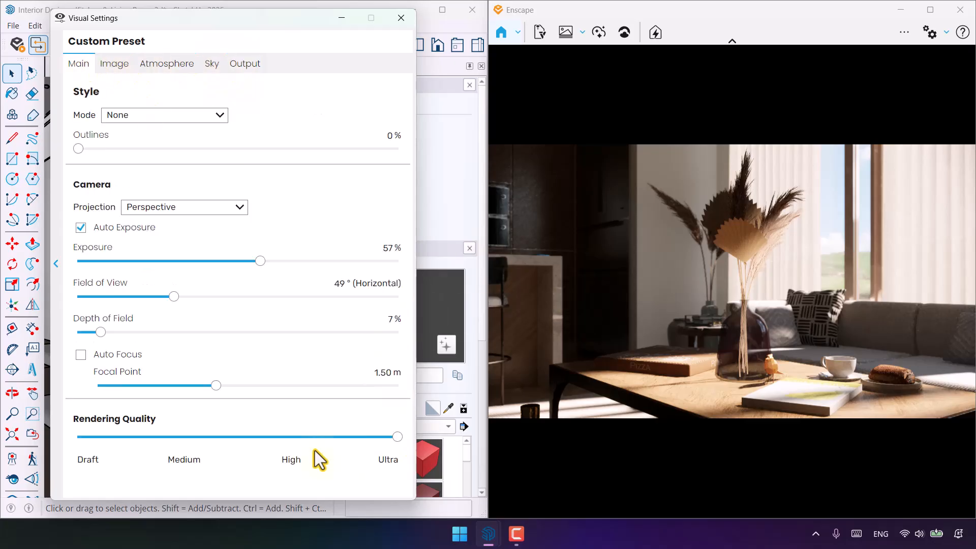
pyautogui.click(379, 249)
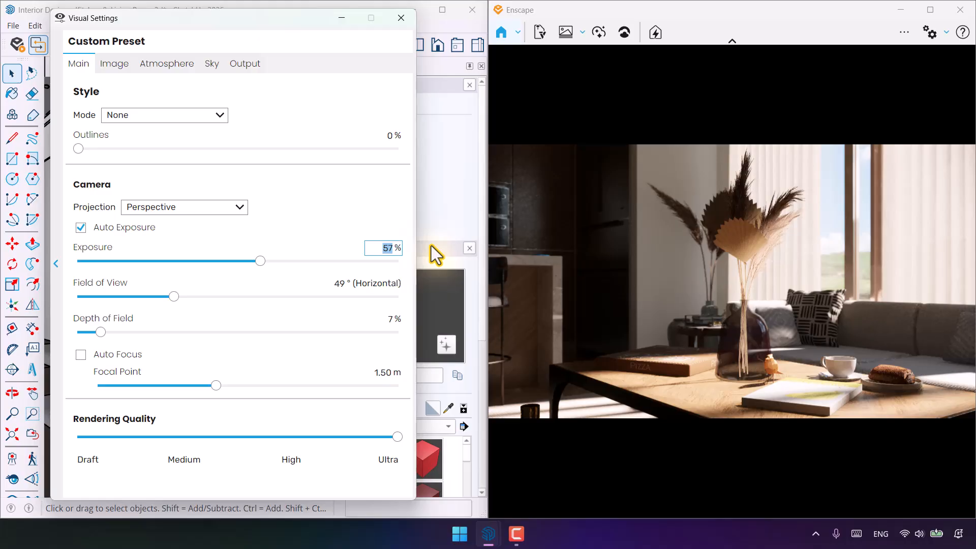
pyautogui.write('60')
pyautogui.press('Return')
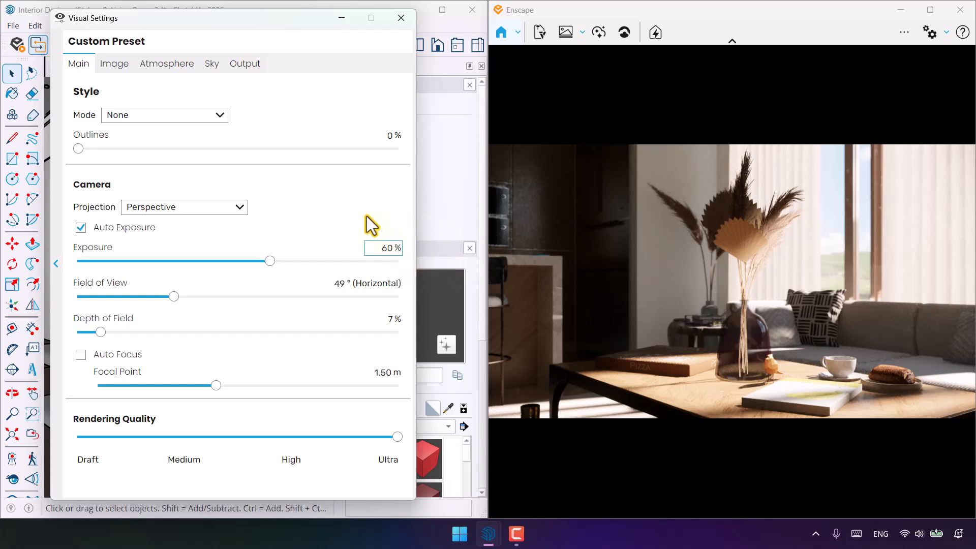
# Change the style mode to White and disable the furniture category in the White Mode Overrides, then close the visual settings
pyautogui.click(160, 114)
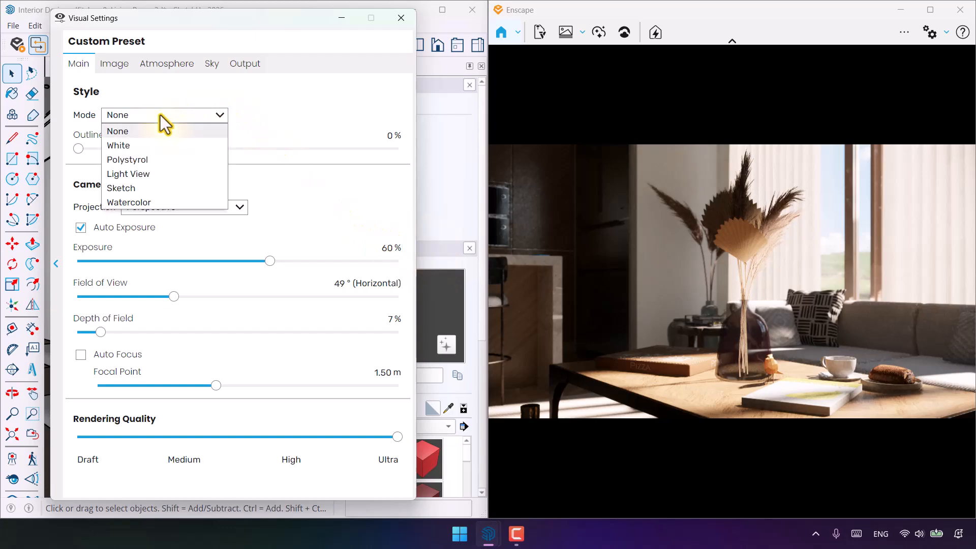
pyautogui.click(120, 147)
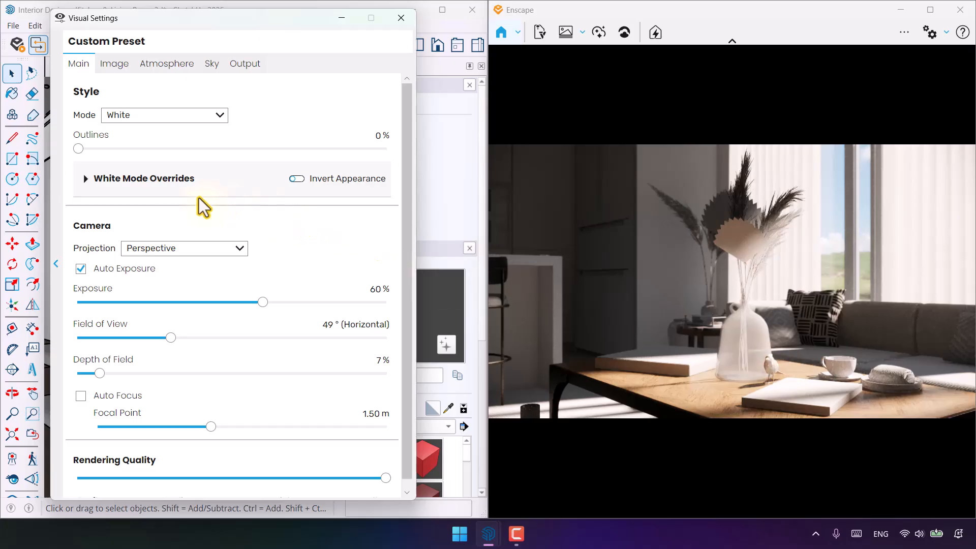
pyautogui.click(122, 185)
pyautogui.click(355, 227)
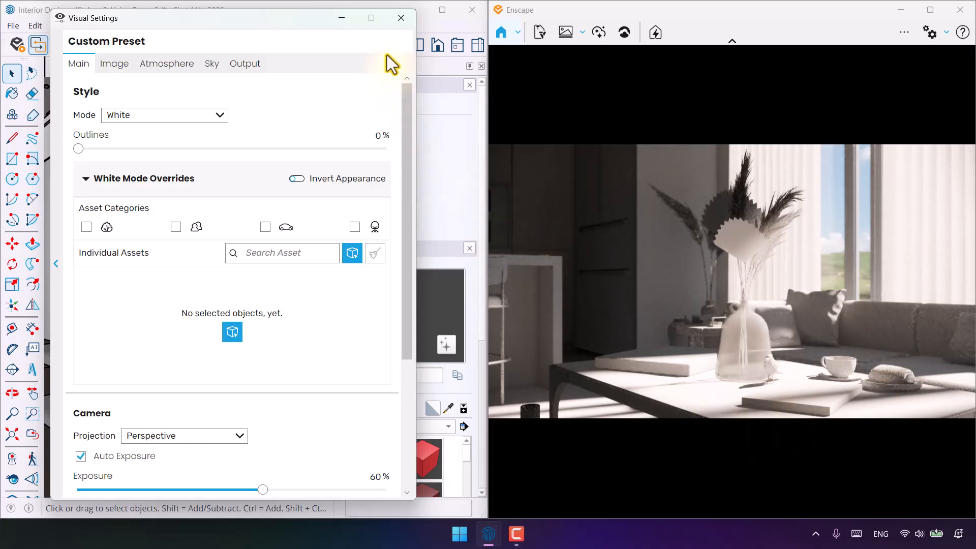
pyautogui.click(400, 20)
# Export a screenshot of the white-mode view to the Desktop as a PNG named "White Render"
pyautogui.click(571, 36)
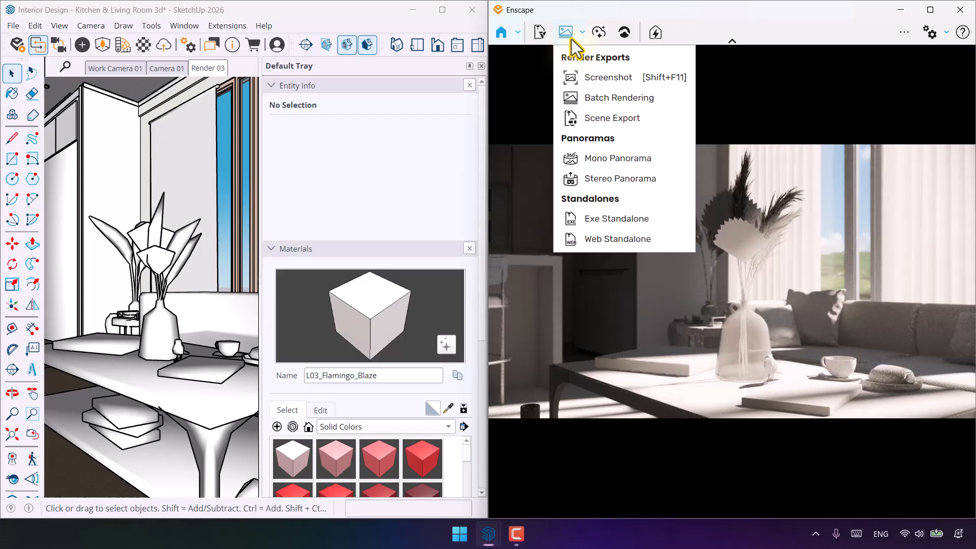
pyautogui.click(589, 76)
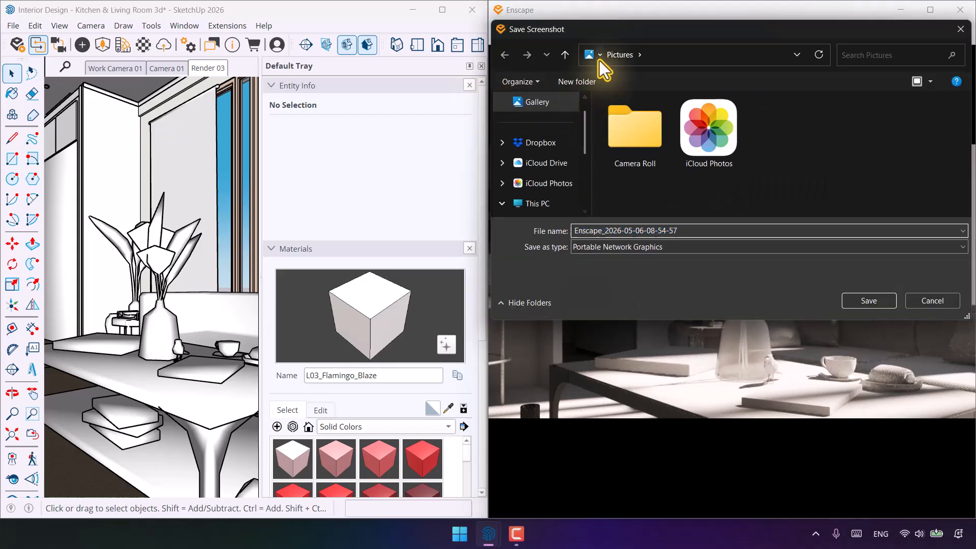
pyautogui.click(598, 56)
pyautogui.click(608, 71)
pyautogui.doubleClick(688, 231)
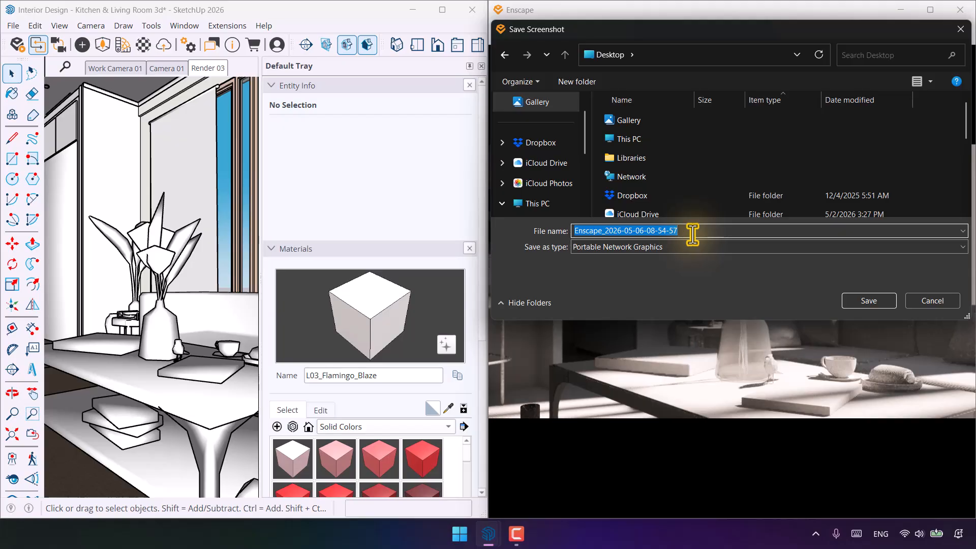
pyautogui.write('White Render')
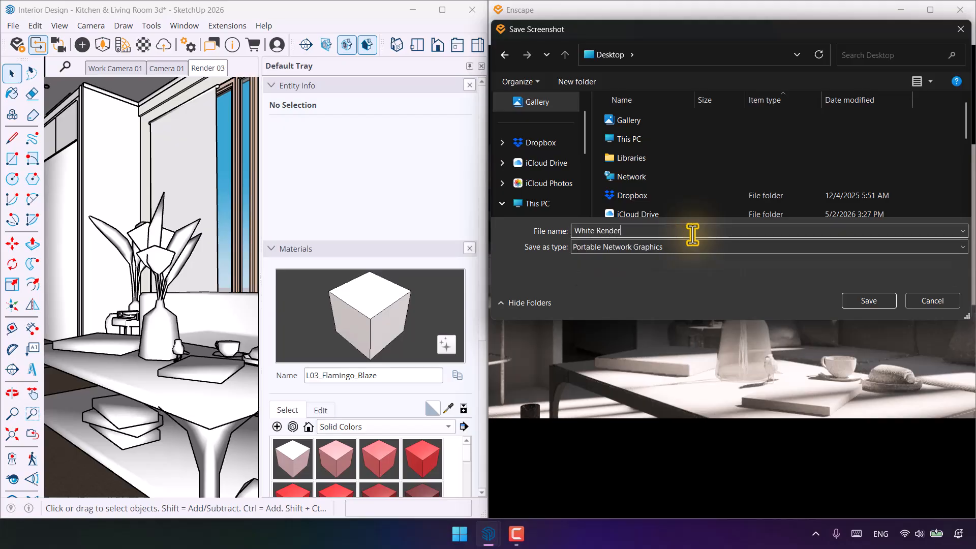
pyautogui.press('Return')
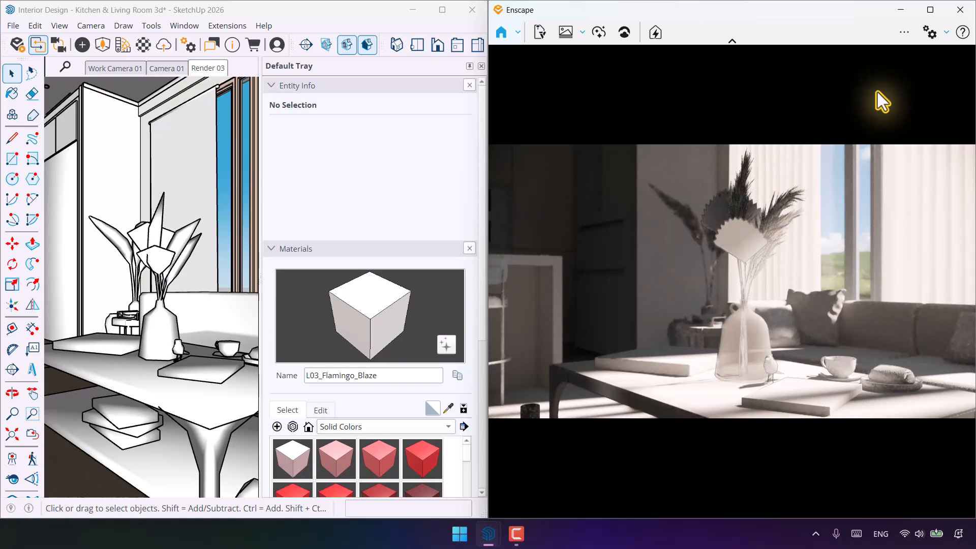
# Set the visual style mode back to None and close the visual settings
pyautogui.click(928, 34)
pyautogui.click(880, 60)
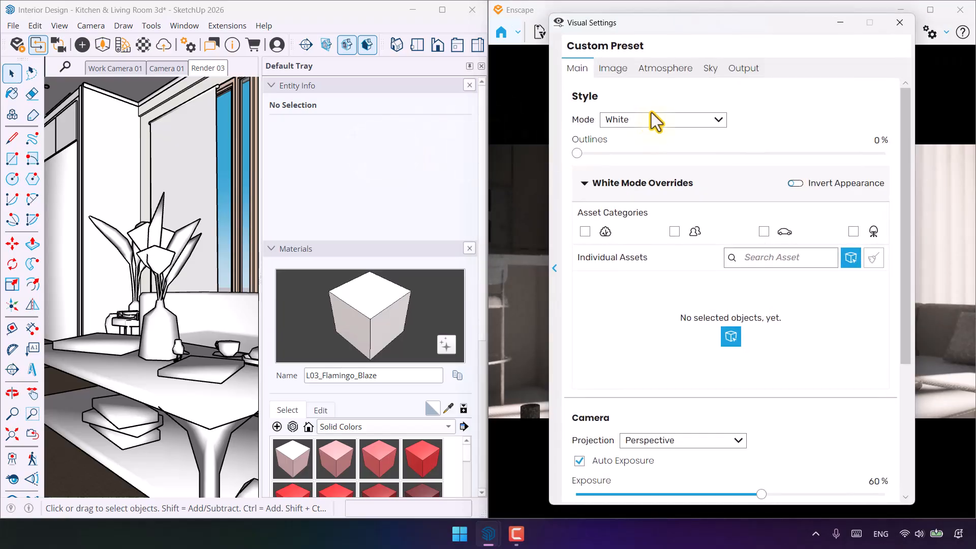
pyautogui.click(652, 119)
pyautogui.click(642, 132)
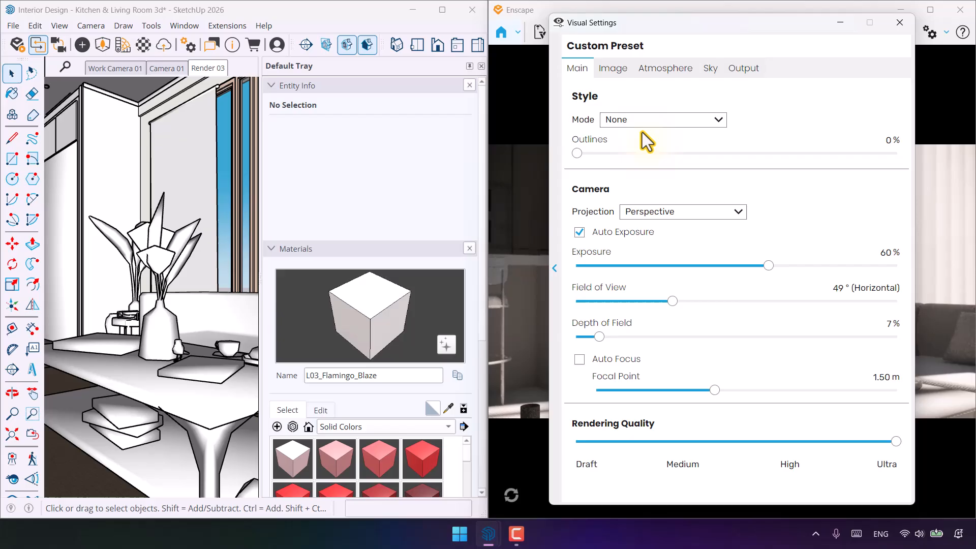
pyautogui.click(899, 23)
# Export a screenshot of the full-color view to the Desktop under the name "Render"
pyautogui.click(582, 32)
pyautogui.click(590, 75)
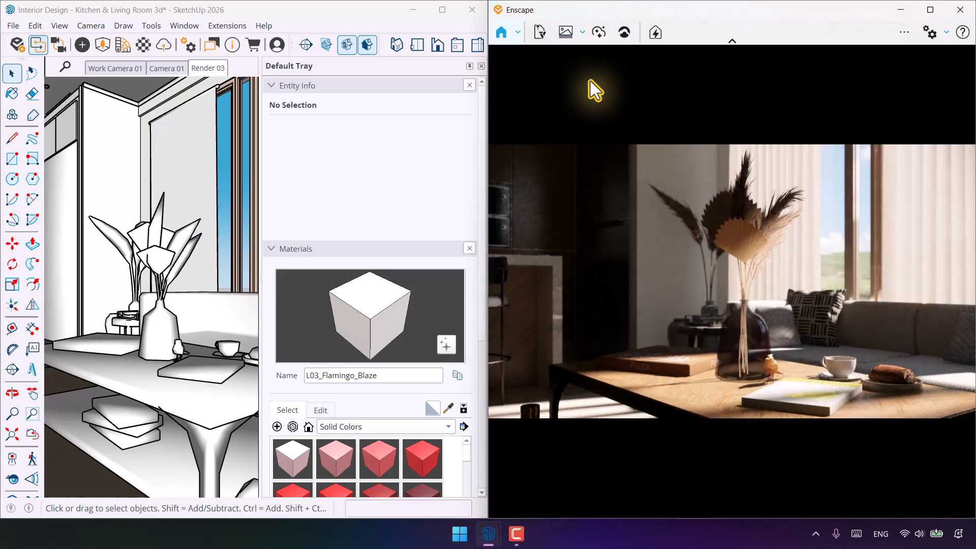
pyautogui.write('Ren')
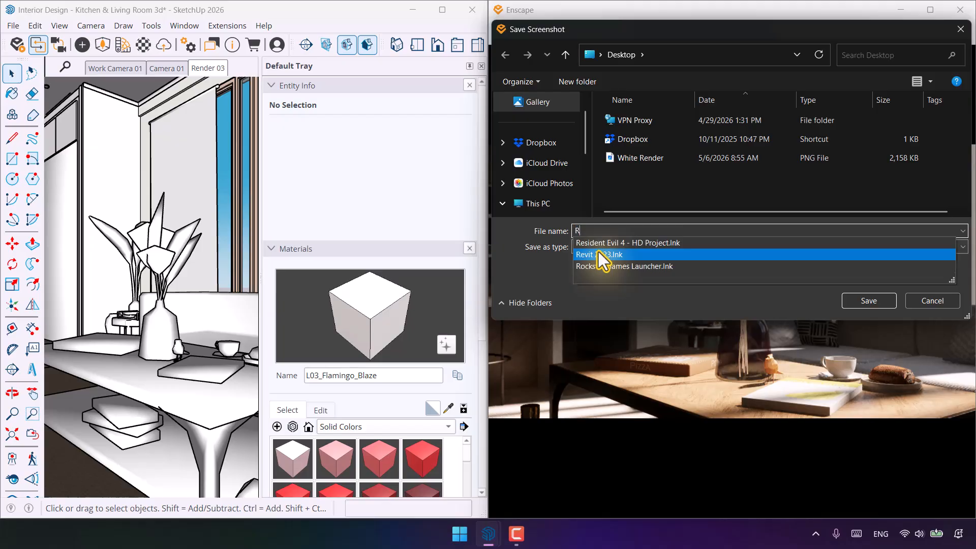
pyautogui.write('der')
pyautogui.click(870, 301)
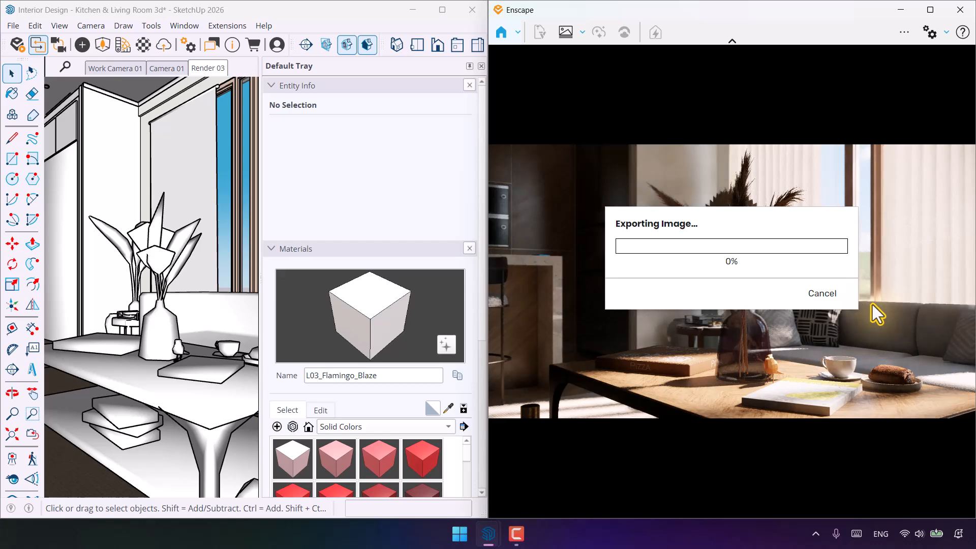
# Switch to File Explorer and open the Desktop folder to look at the exported images
pyautogui.click(460, 535)
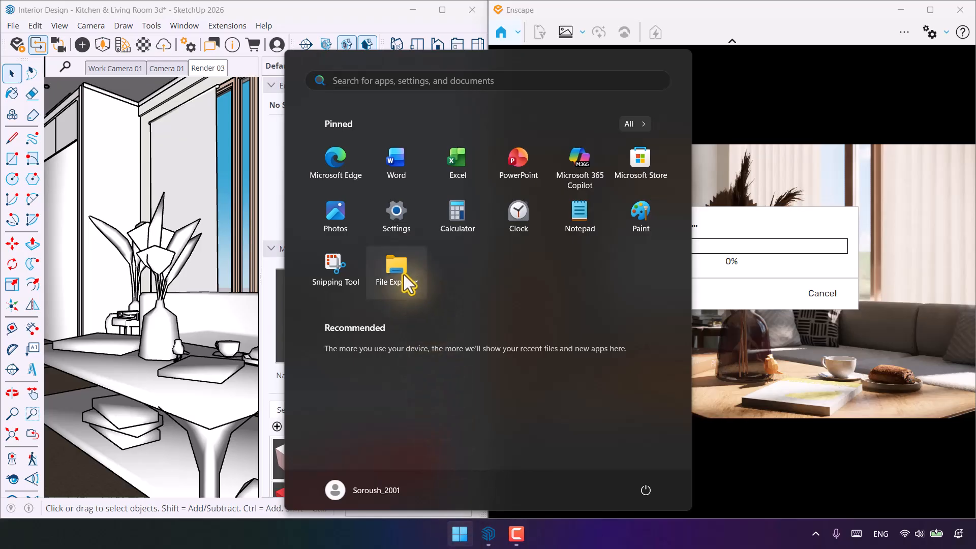
pyautogui.click(404, 274)
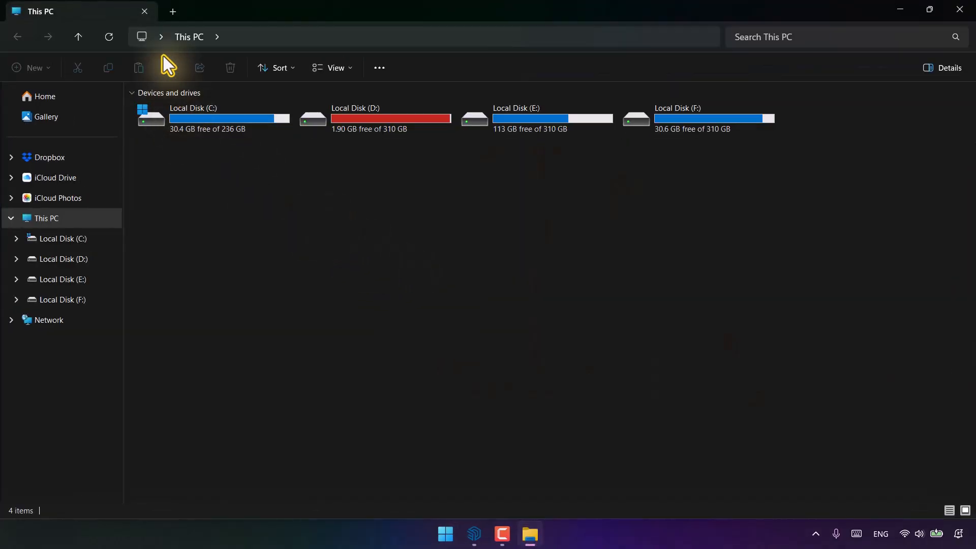
pyautogui.click(161, 37)
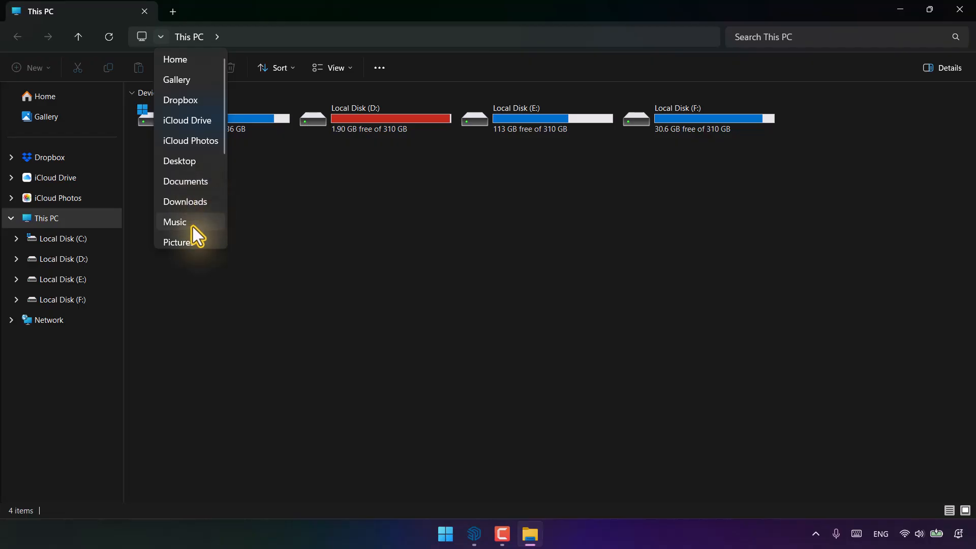
pyautogui.click(179, 161)
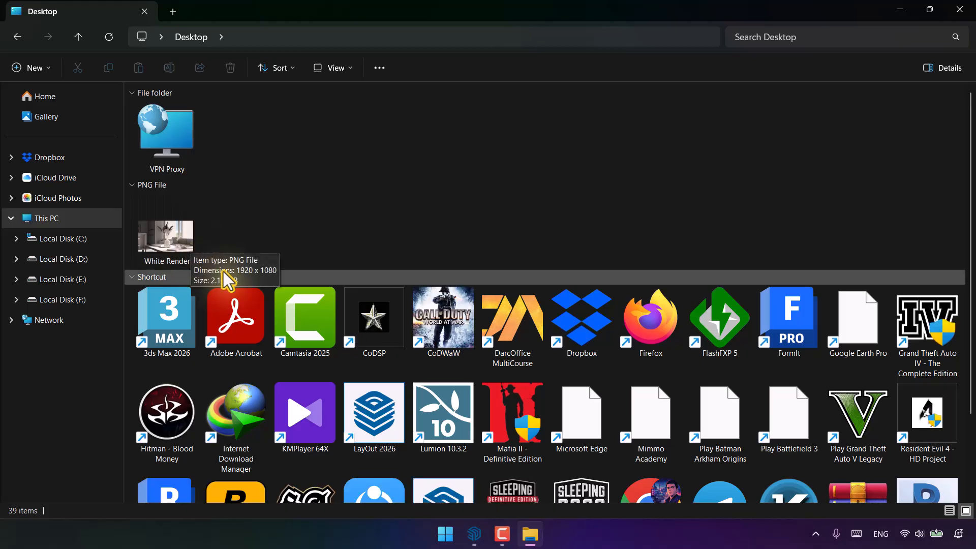
# Check the export progress in Enscape, then return to the Desktop folder and open the White Render image
pyautogui.click(474, 534)
pyautogui.click(396, 478)
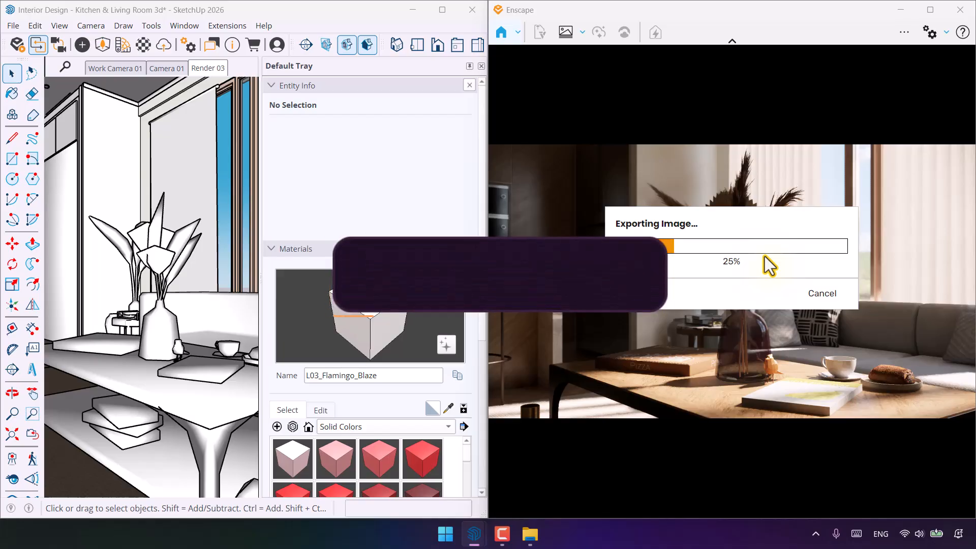
pyautogui.click(530, 534)
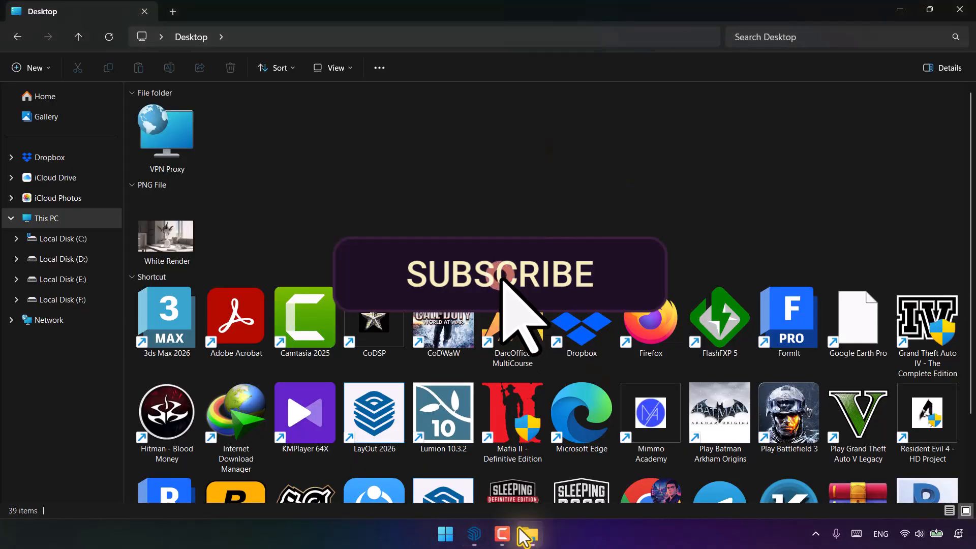
pyautogui.doubleClick(191, 233)
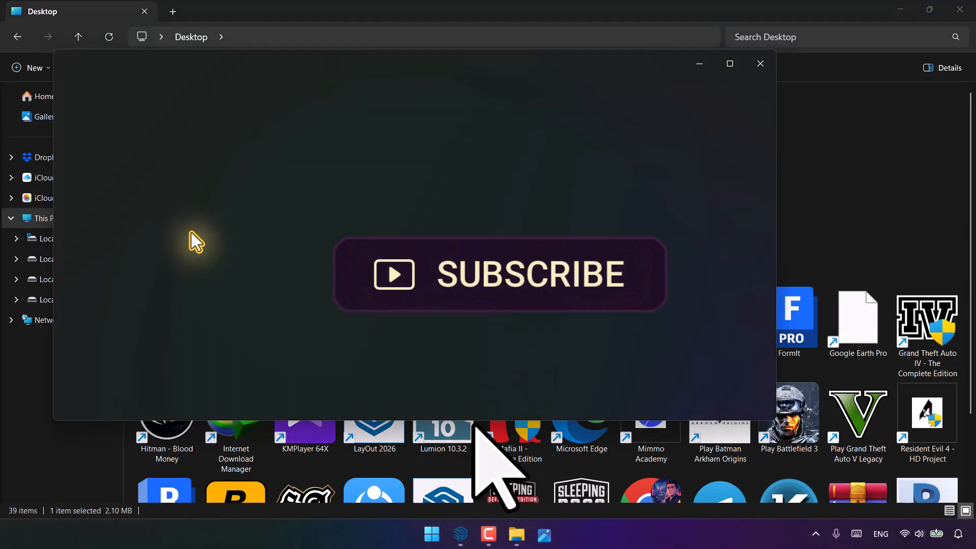
# Maximize the White Render image, inspect the vase, cup and bread plate on the table up close, and minimize the viewer
pyautogui.click(729, 64)
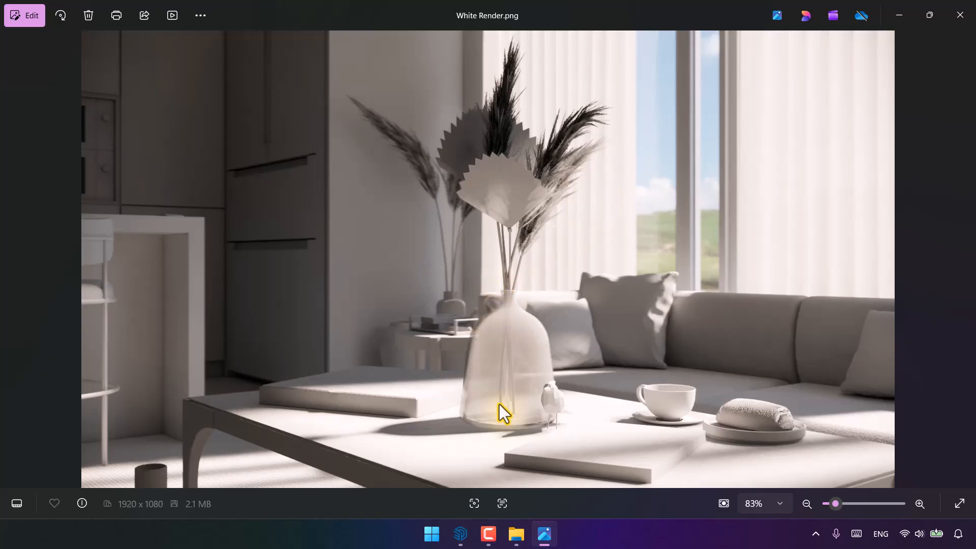
pyautogui.scroll(3, 499, 404)
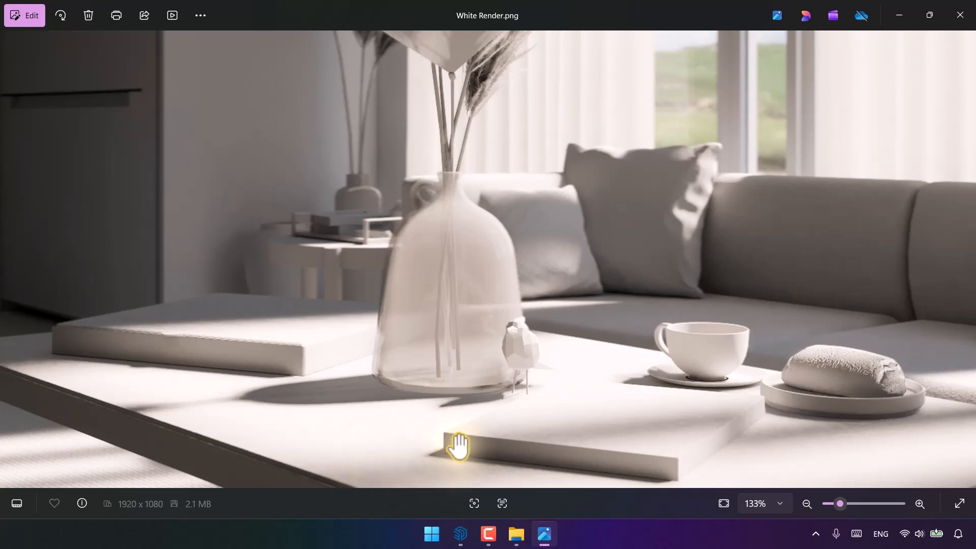
pyautogui.scroll(-1, 459, 446)
pyautogui.scroll(-1, 401, 378)
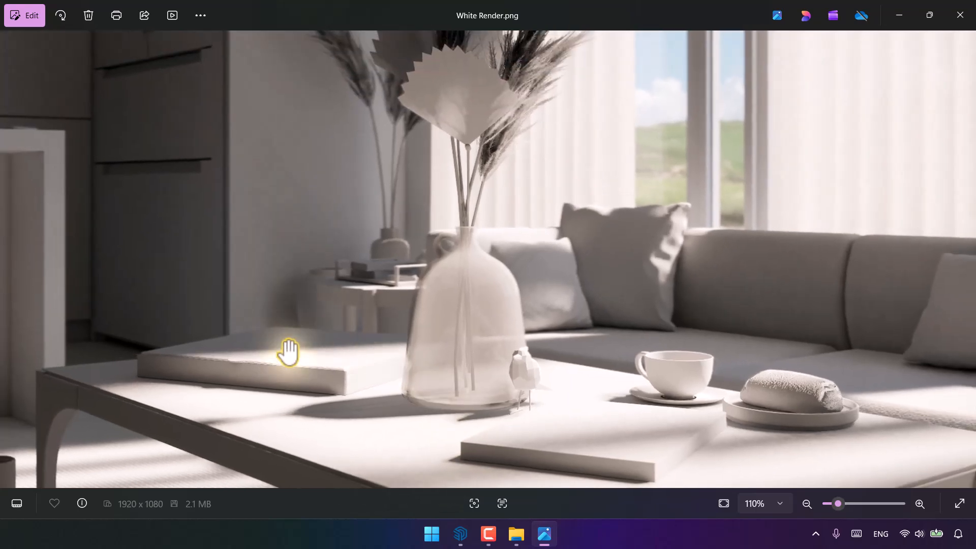
pyautogui.scroll(4, 747, 392)
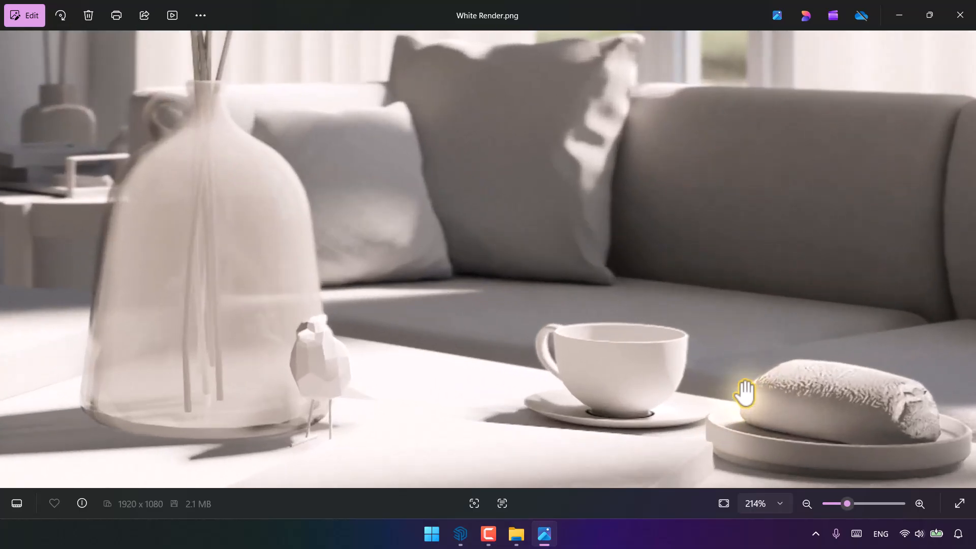
pyautogui.moveTo(832, 414); pyautogui.dragTo(907, 346)
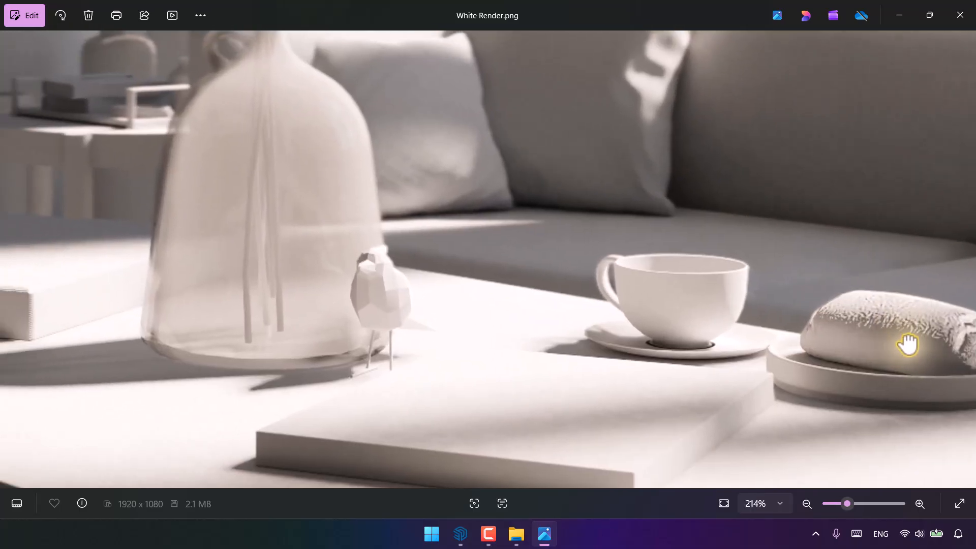
pyautogui.scroll(-4, 735, 348)
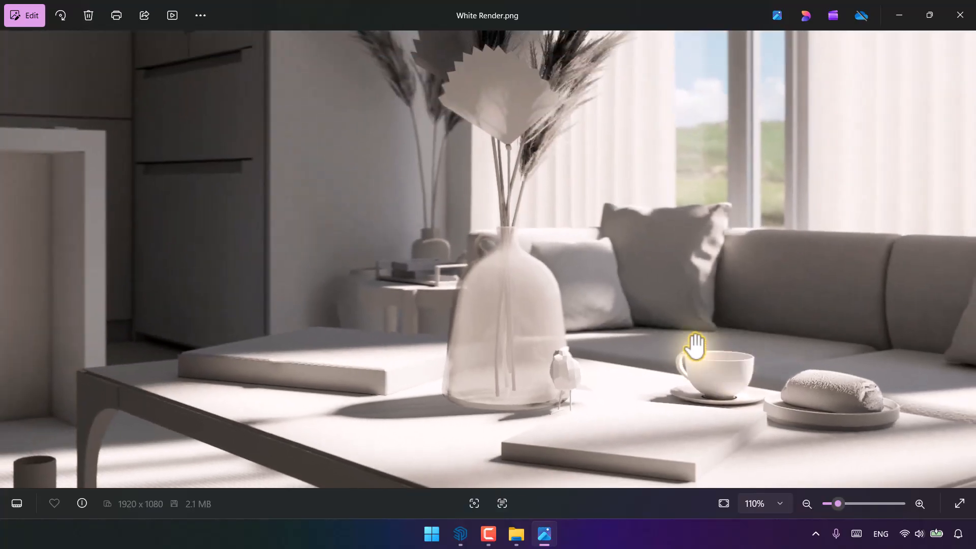
pyautogui.scroll(-1, 695, 346)
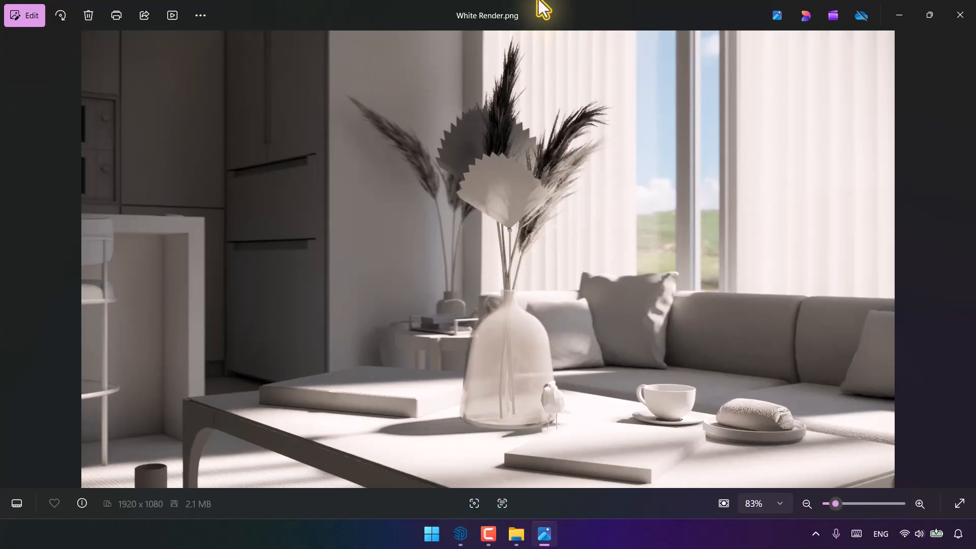
pyautogui.click(899, 15)
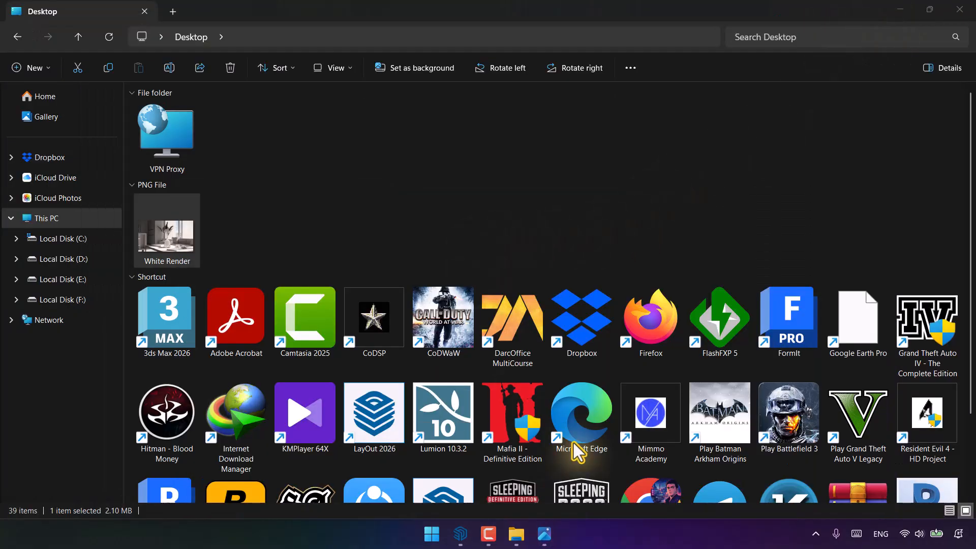
# Check the full-color export in Enscape, and open the Render image from the Desktop folder in File Explorer
pyautogui.moveTo(460, 534)
pyautogui.click(429, 505)
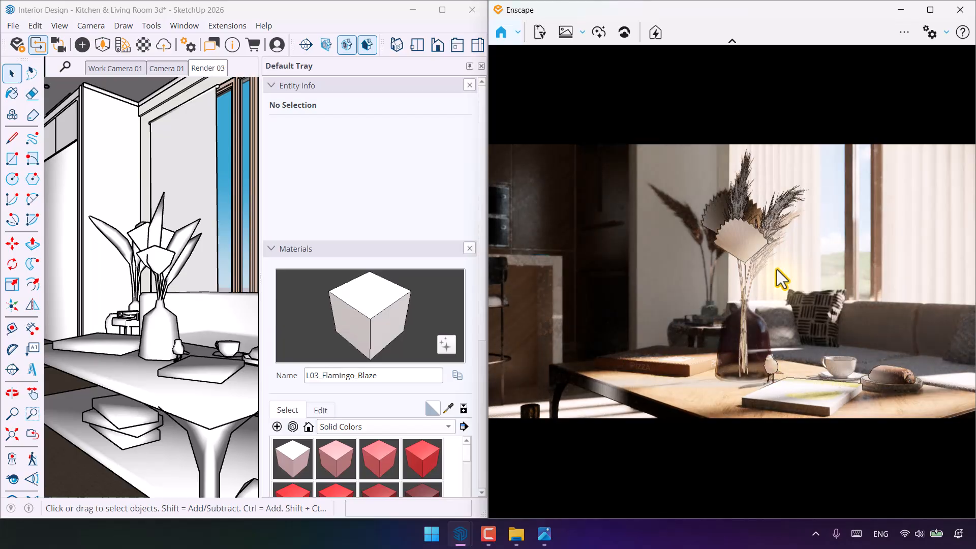
pyautogui.click(516, 534)
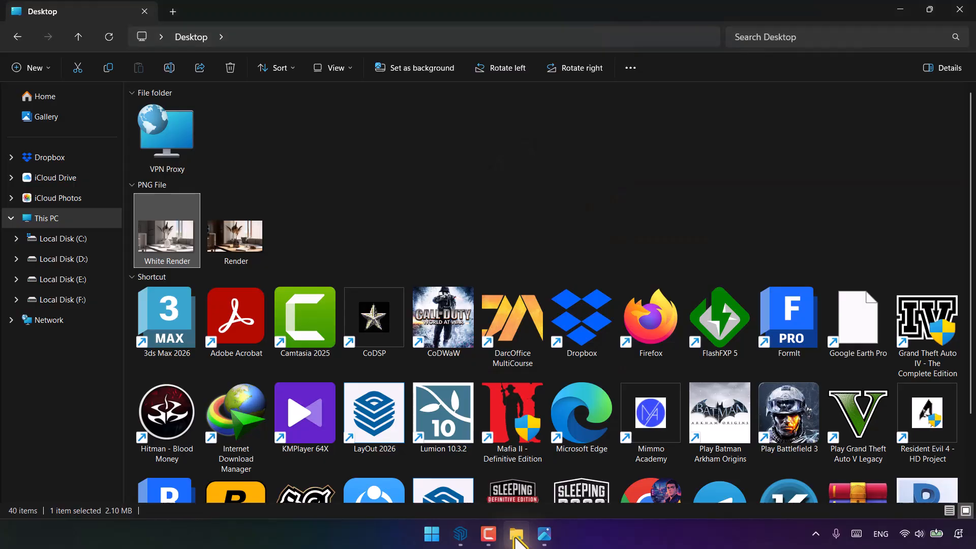
pyautogui.click(249, 243)
pyautogui.doubleClick(249, 243)
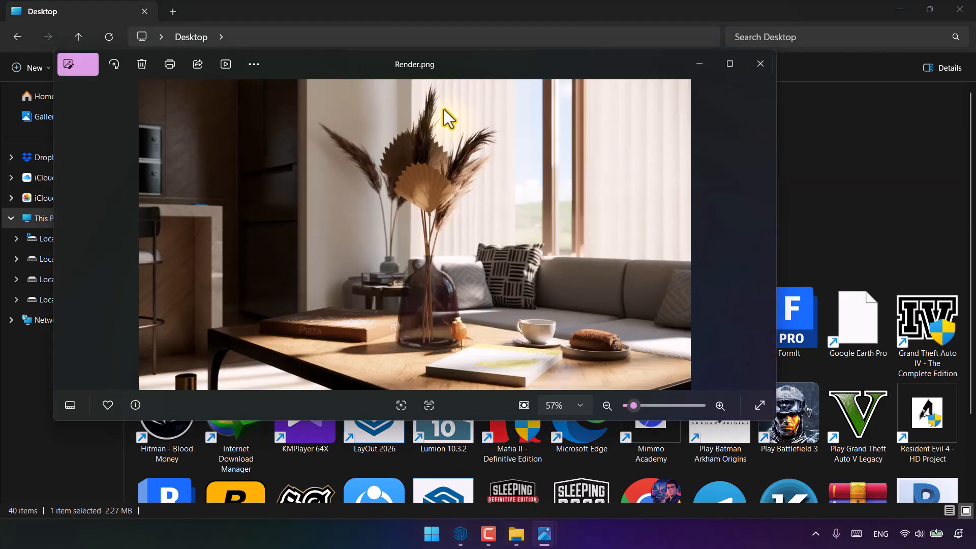
# Arrange the Render and White Render images side by side, each filling half the screen, to compare them
pyautogui.moveTo(465, 66); pyautogui.dragTo(1, 137)
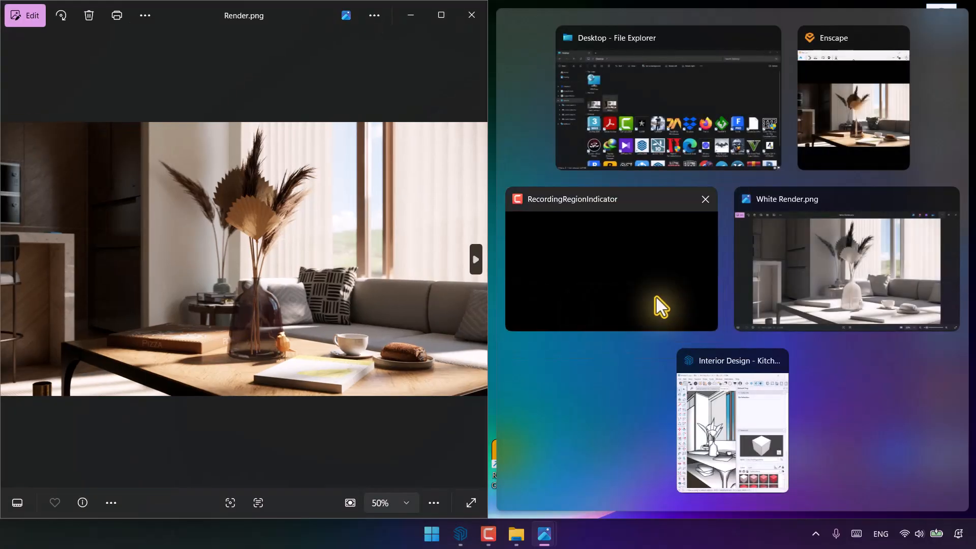
pyautogui.click(843, 264)
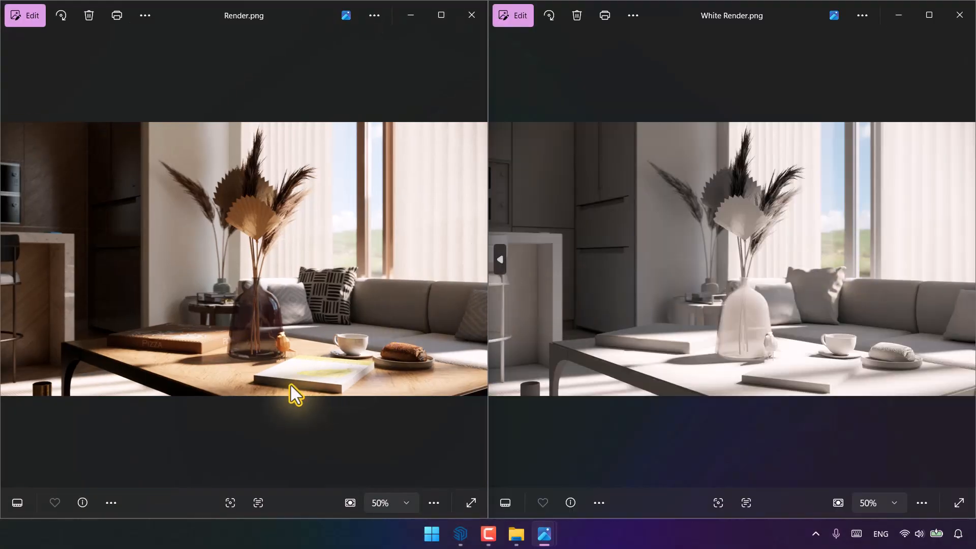
pyautogui.click(487, 535)
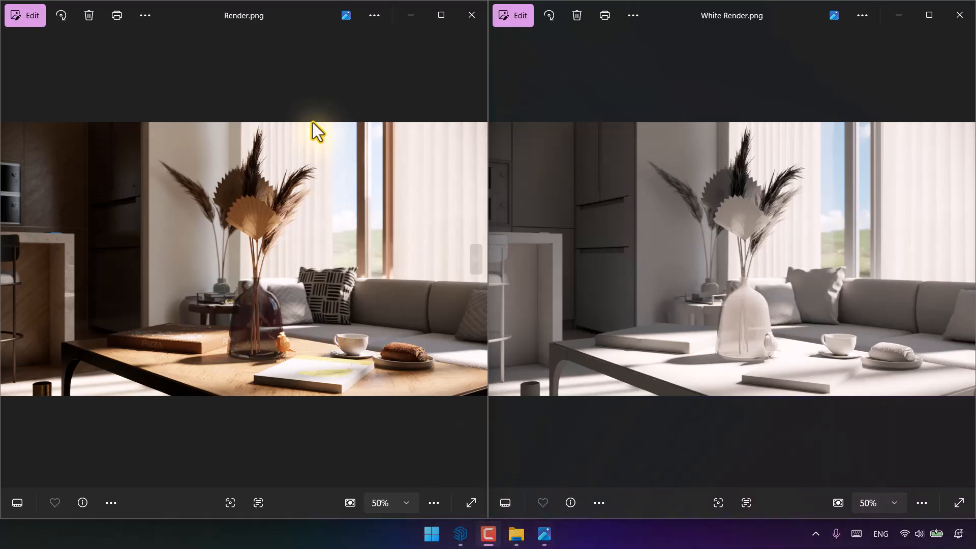